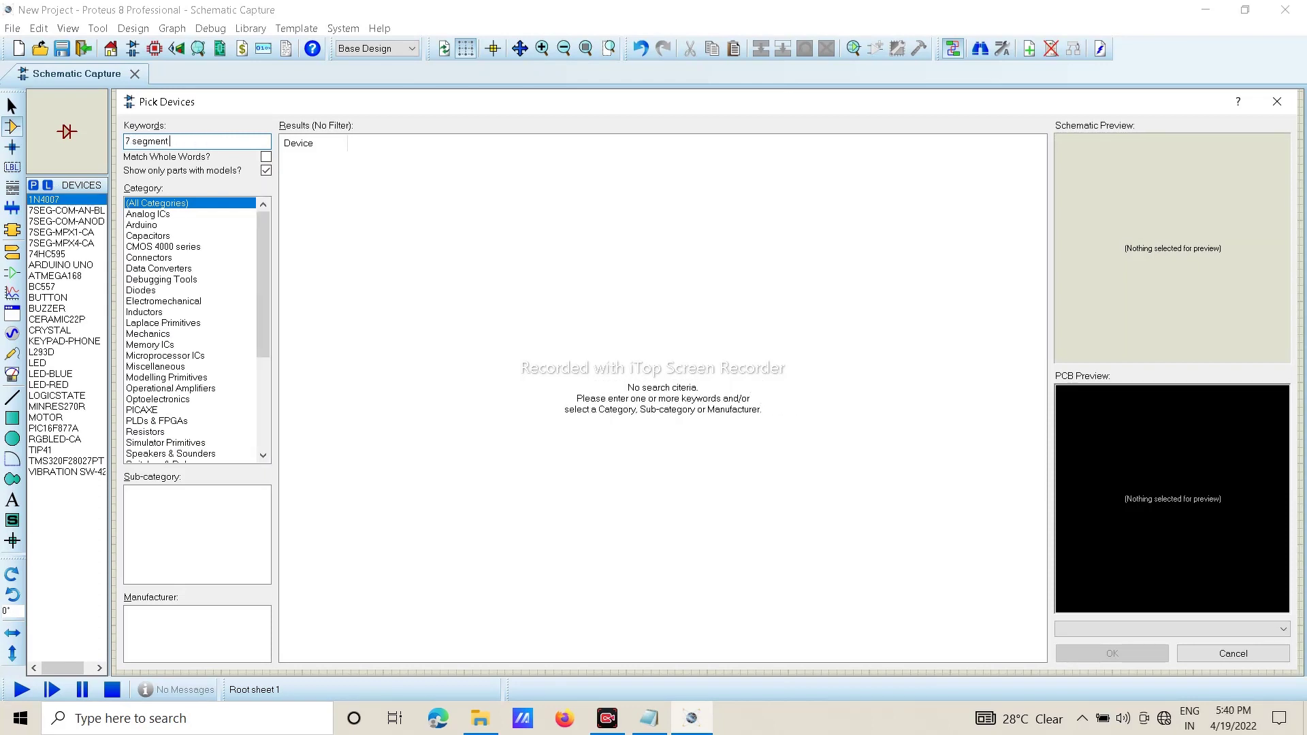
# Pick the red common-anode display 7SEG-COM-ANODE from the "7 segment" search results
pyautogui.scroll(-7, 398, 425)
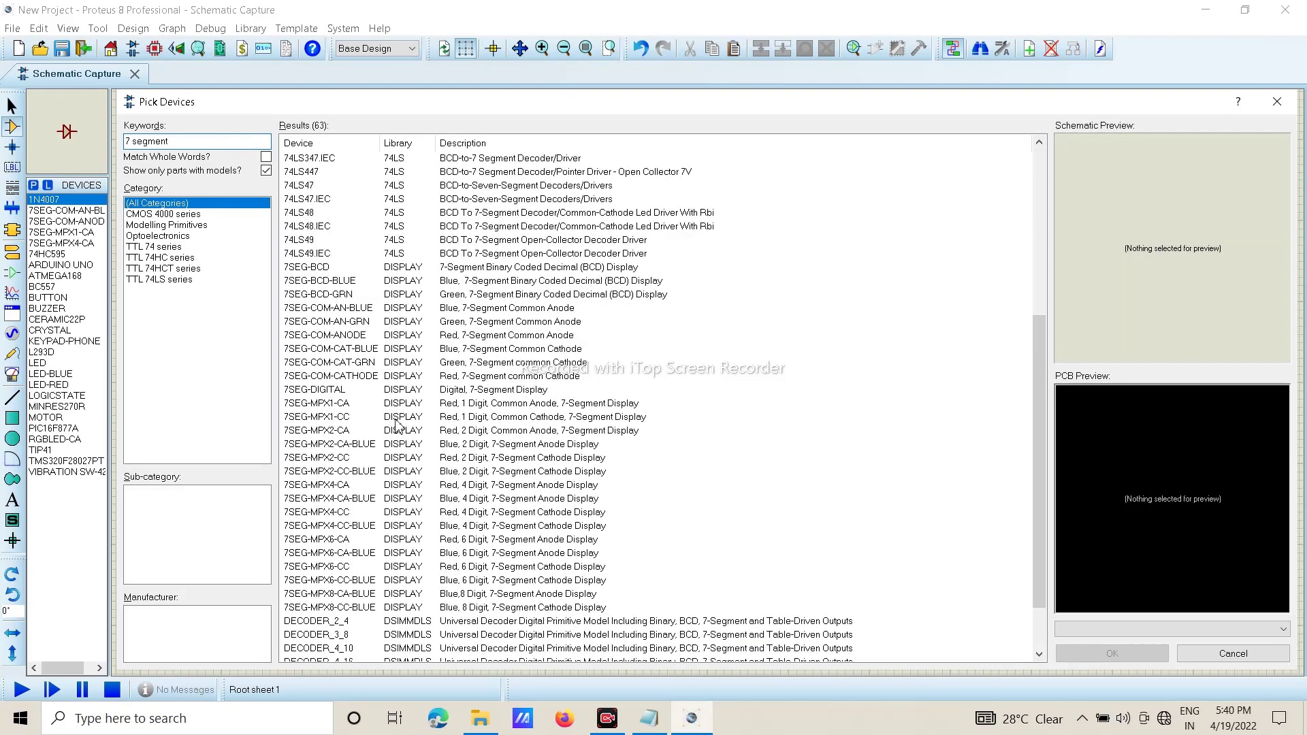
pyautogui.click(316, 391)
pyautogui.click(326, 361)
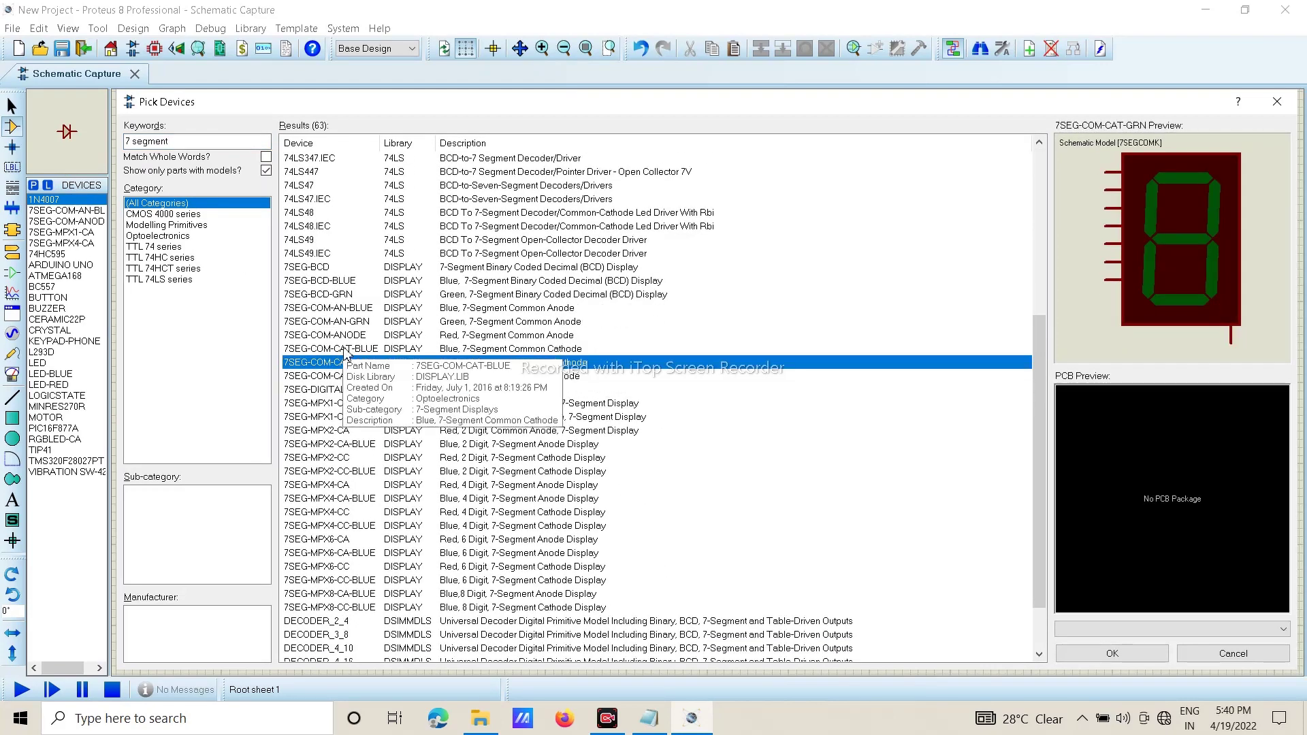
pyautogui.click(344, 336)
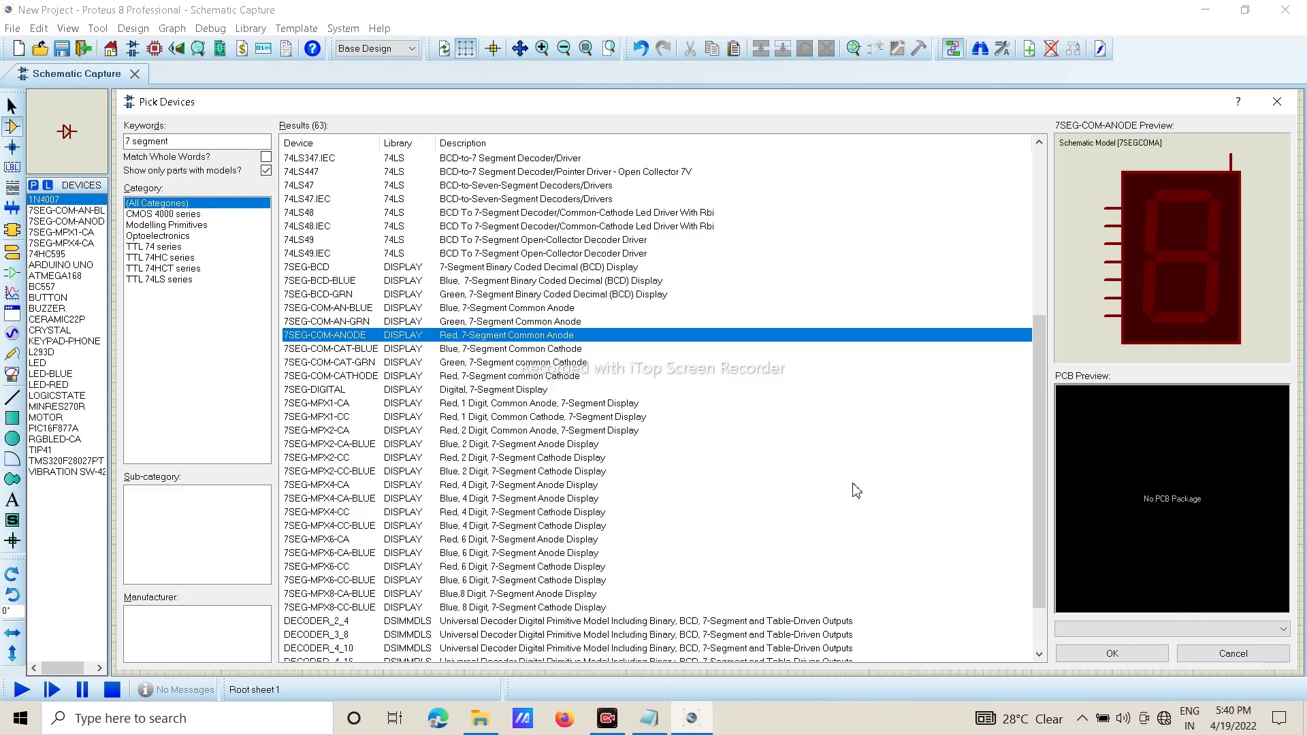
pyautogui.click(1111, 654)
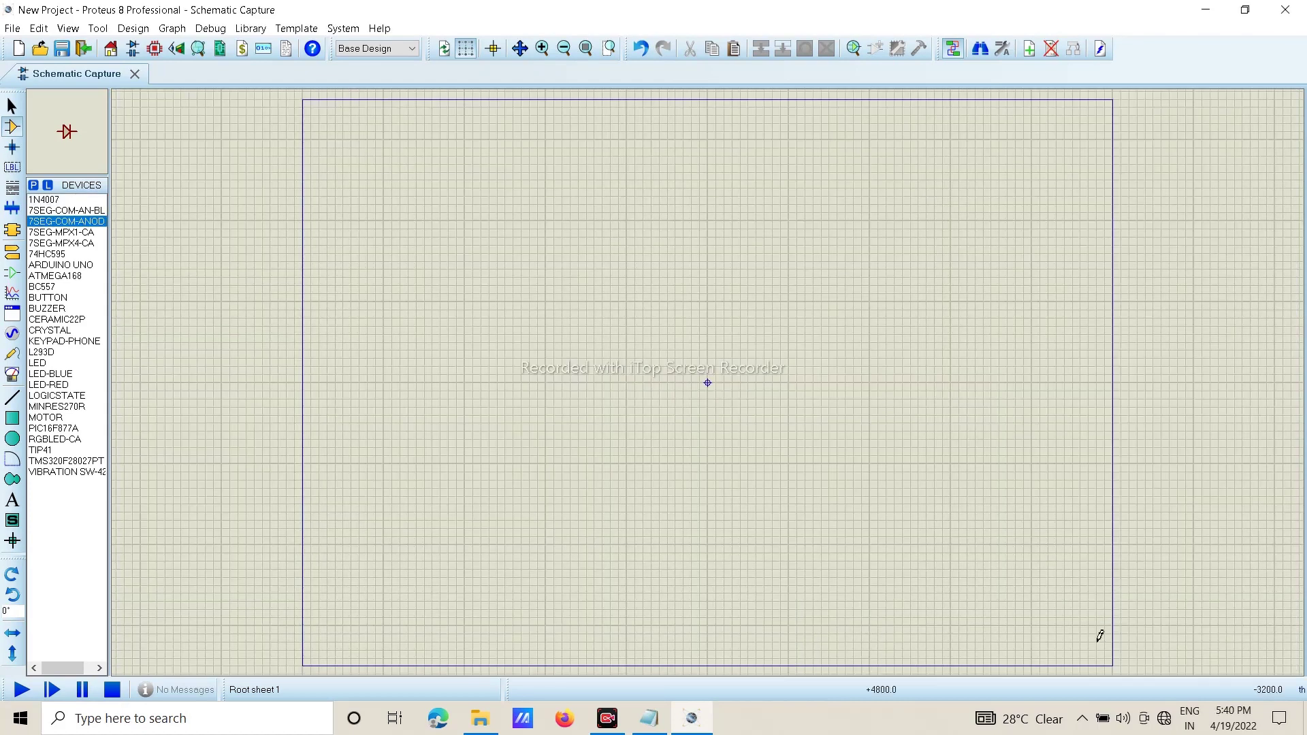
# Place the common-anode seven-segment display in the upper middle of the schematic sheet
pyautogui.click(640, 272)
pyautogui.click(680, 235)
pyautogui.scroll(2, 680, 235)
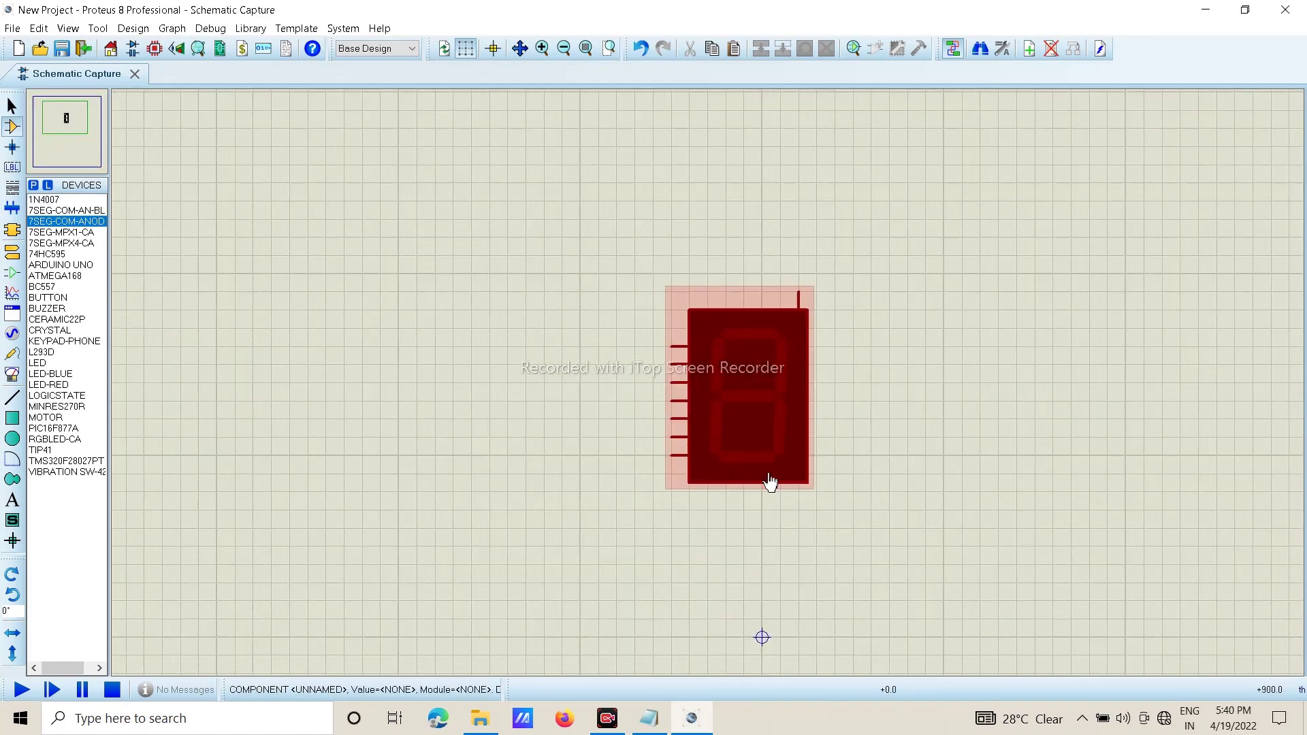
pyautogui.scroll(1, 709, 388)
pyautogui.scroll(-1, 707, 379)
pyautogui.scroll(1, 709, 388)
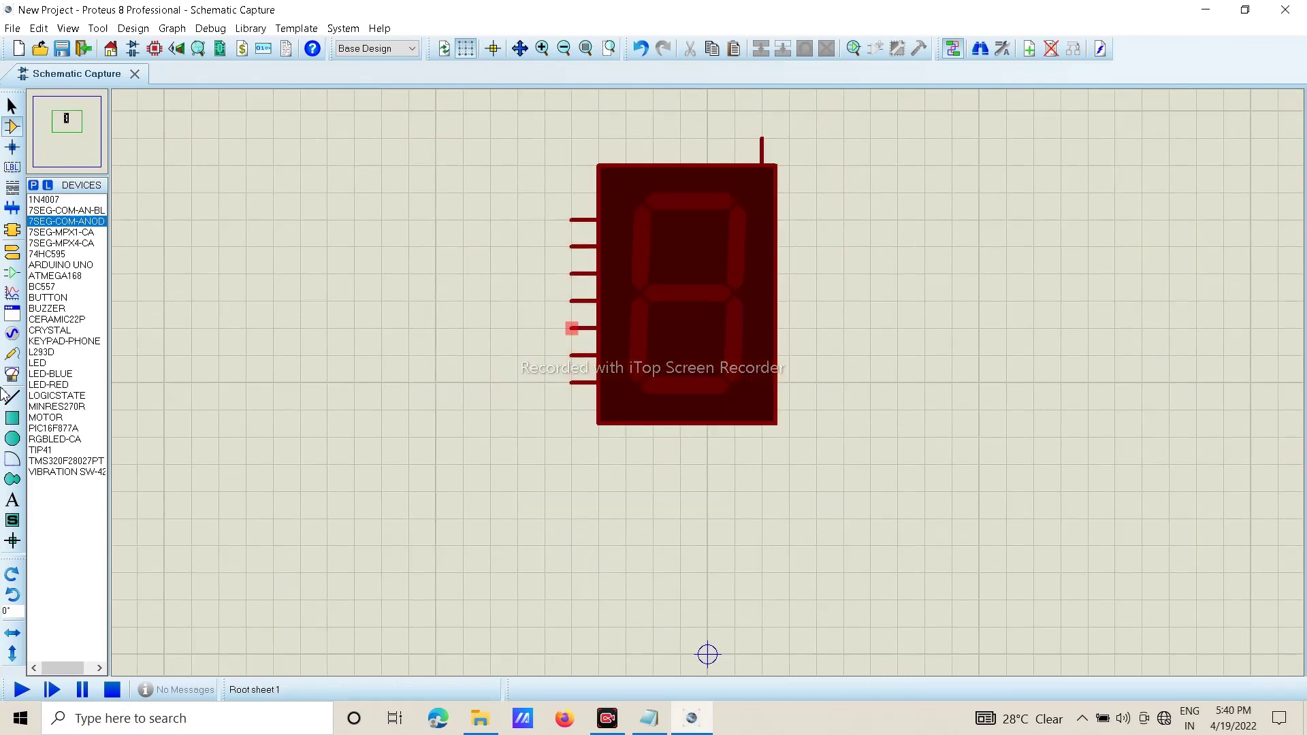
# Search the device library for "logic state" and pick the LOGICSTATE latched source
pyautogui.click(33, 185)
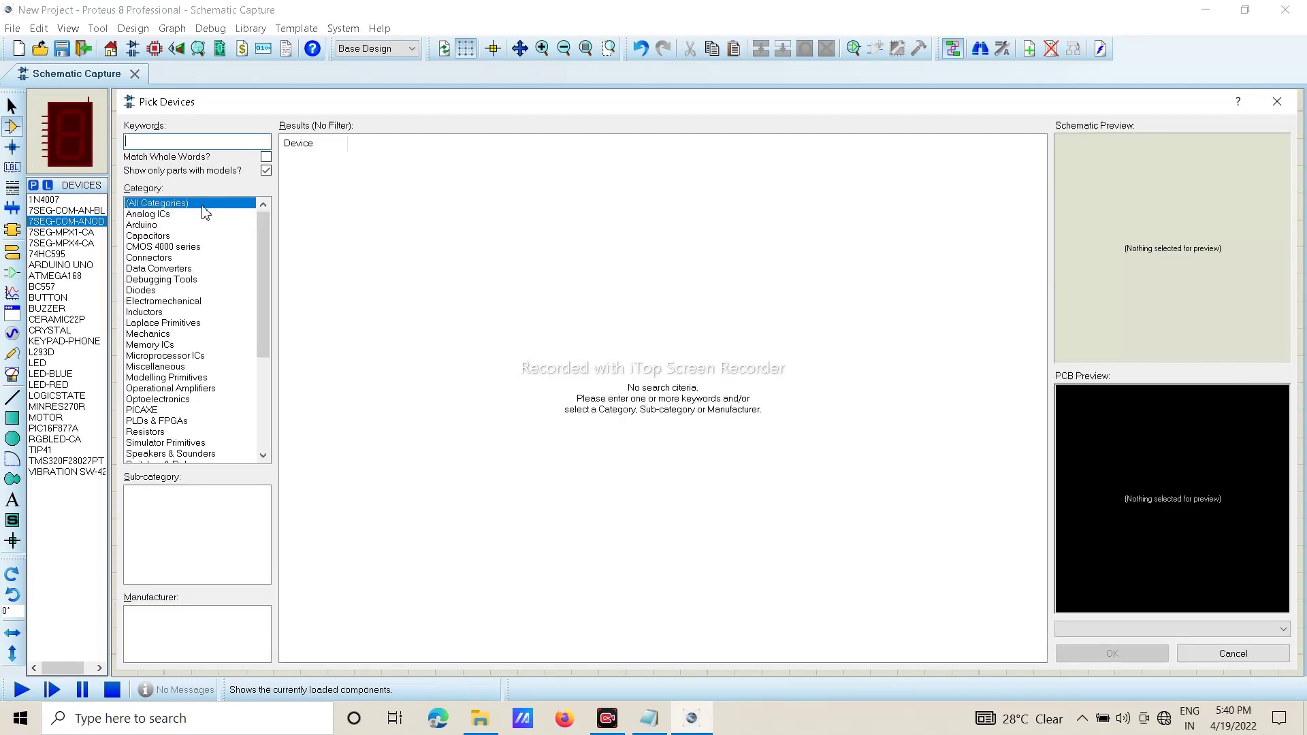
pyautogui.write('logi')
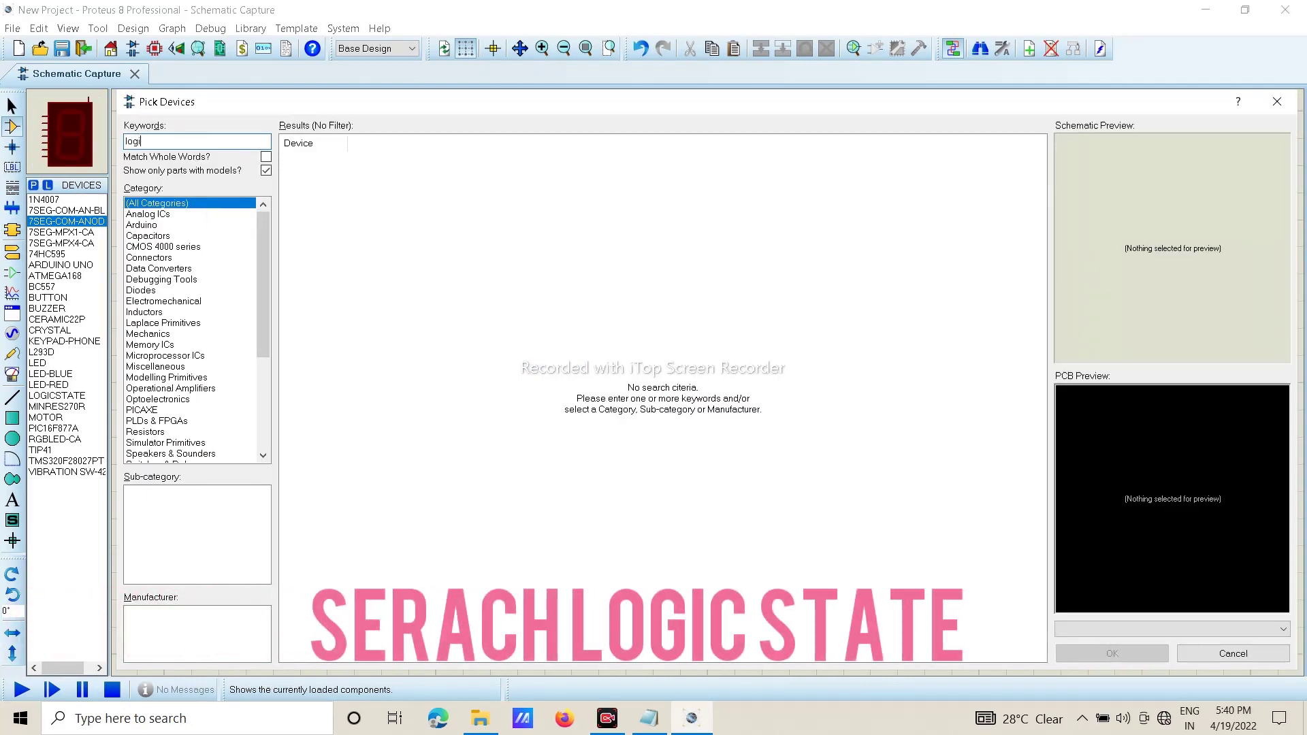
pyautogui.write('c sta')
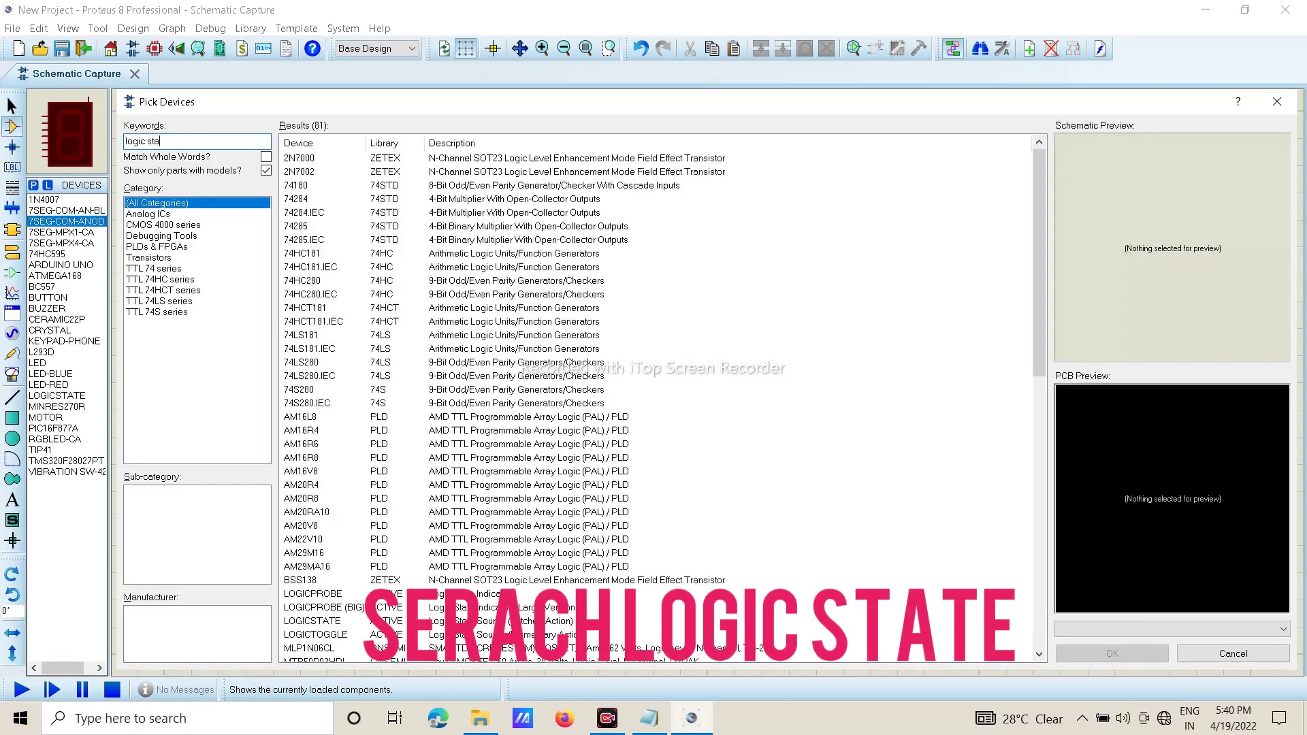
pyautogui.write('te')
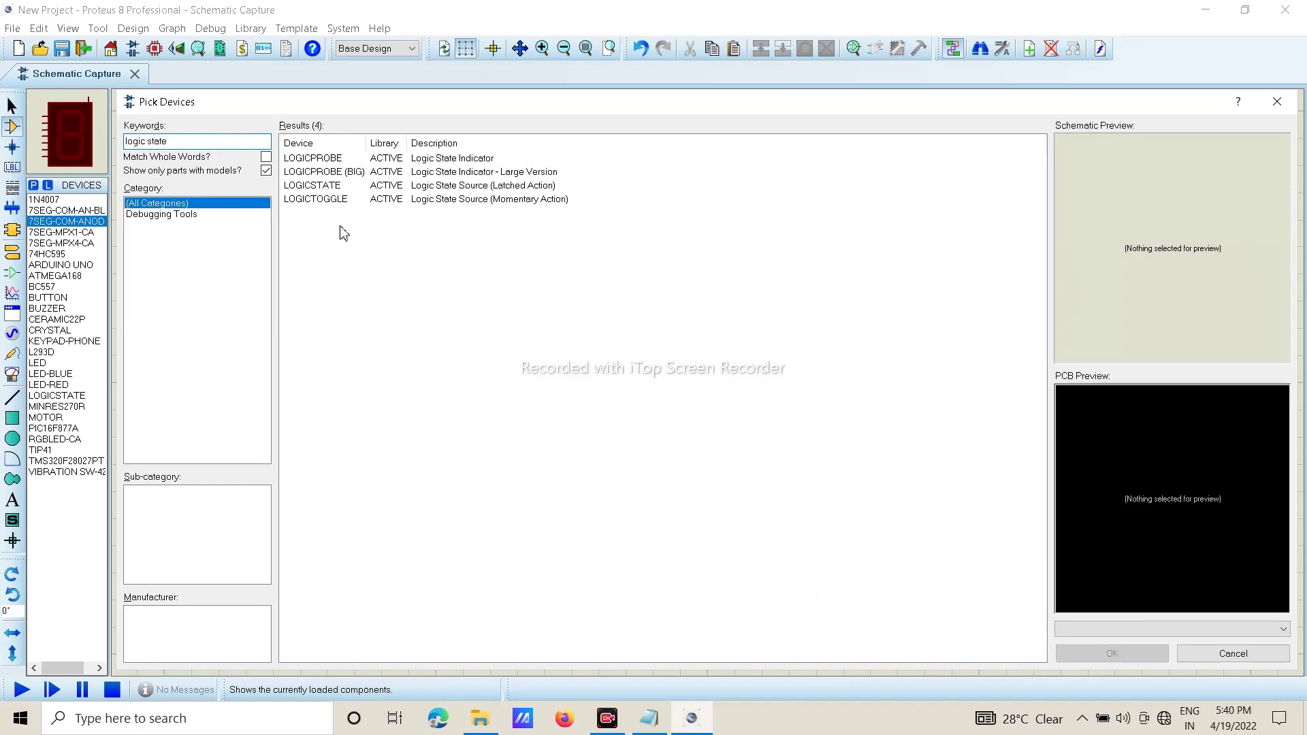
pyautogui.click(327, 187)
pyautogui.click(1098, 652)
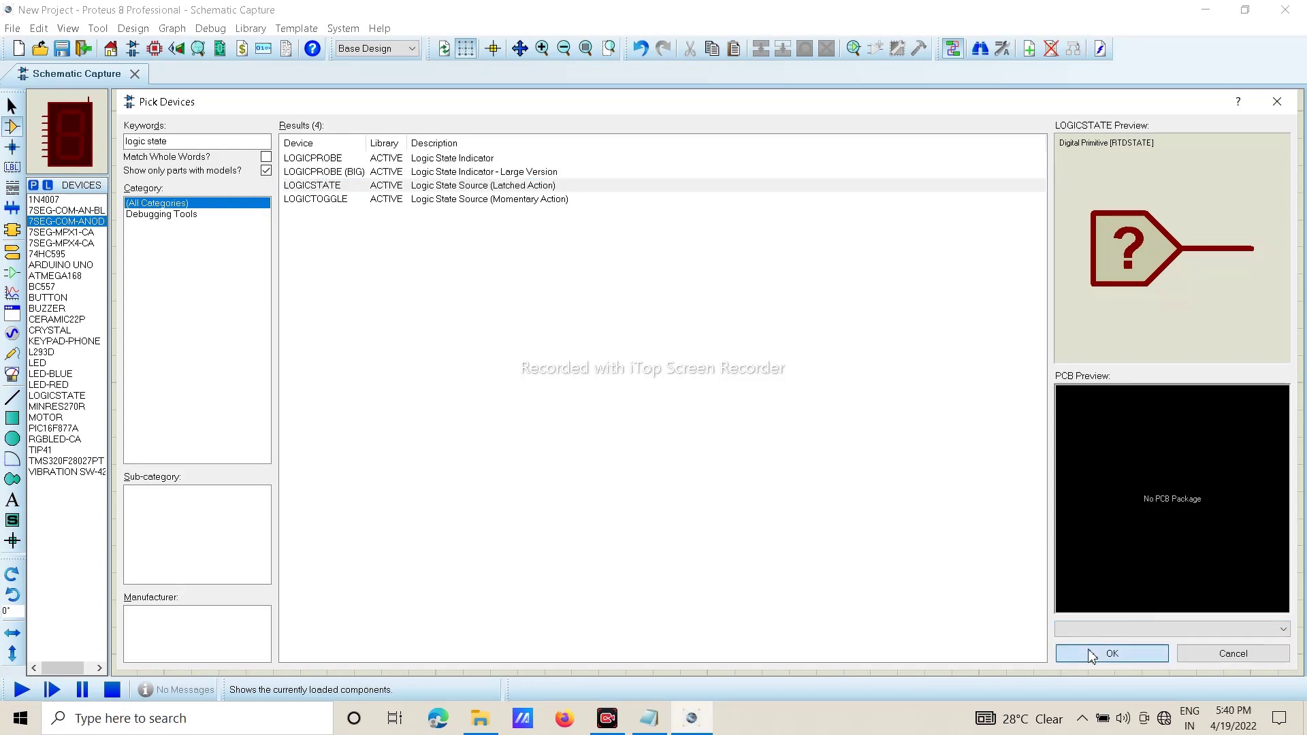
# Place seven LOGICSTATE sources in an evenly spaced vertical column to the left of the seven-segment display
pyautogui.click(210, 229)
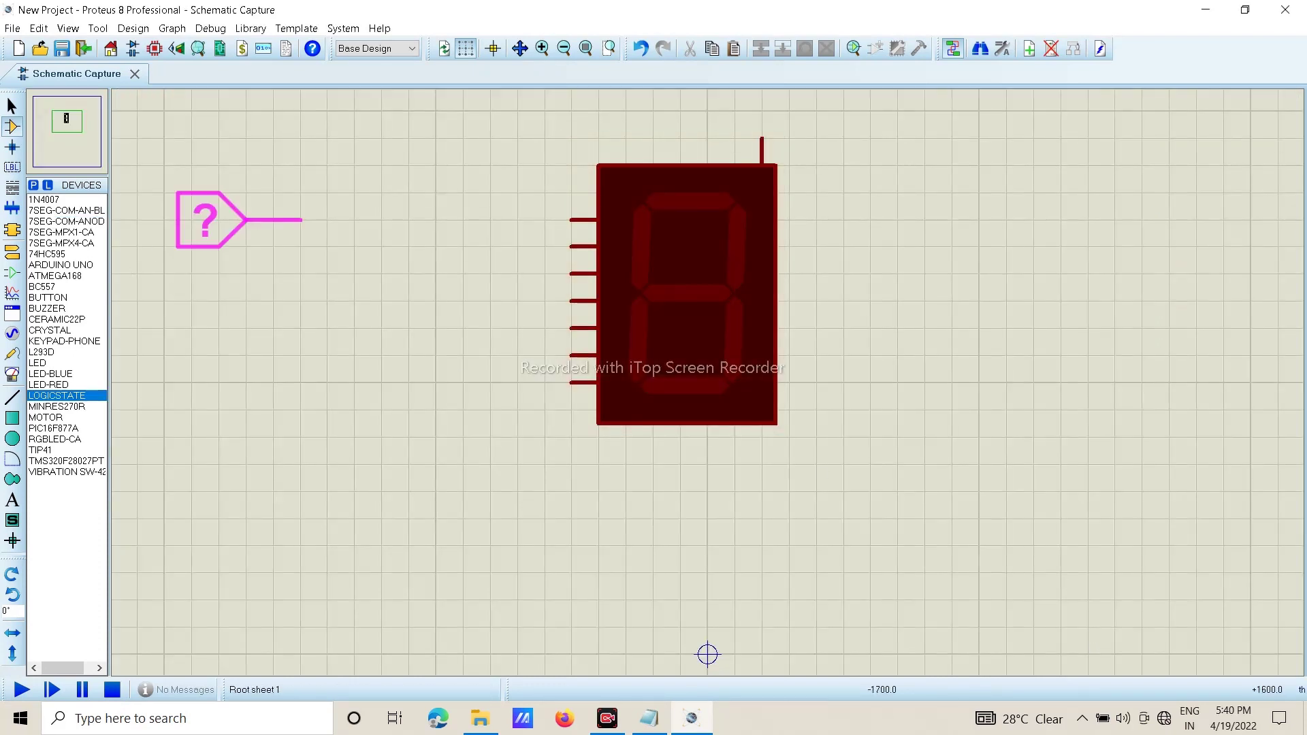
pyautogui.click(292, 221)
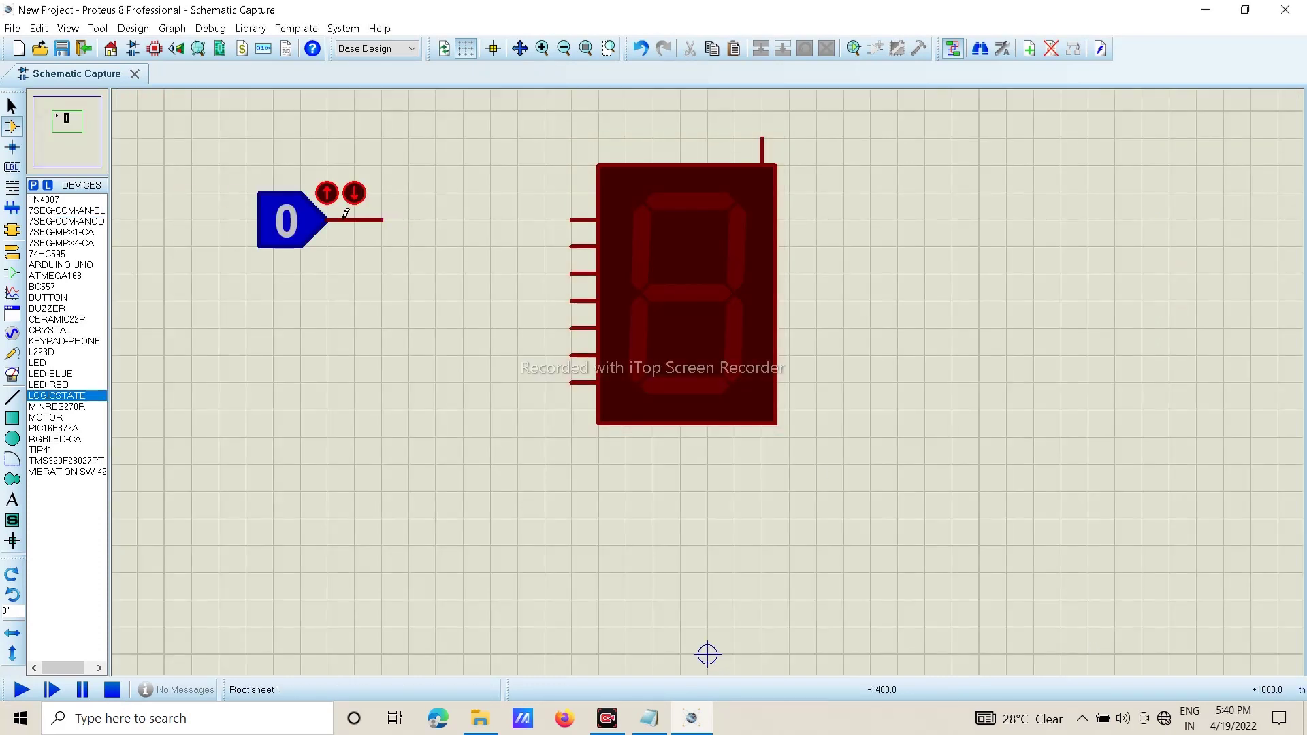
pyautogui.click(289, 267)
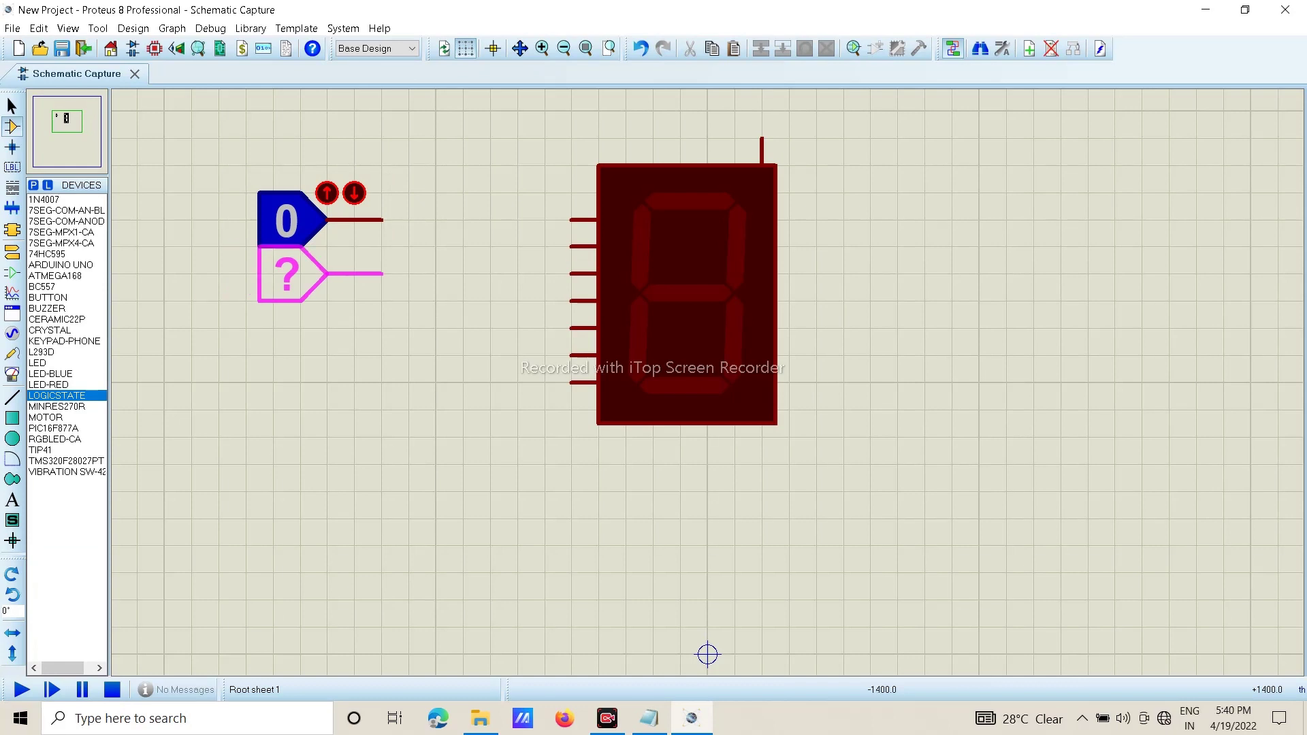
pyautogui.click(293, 301)
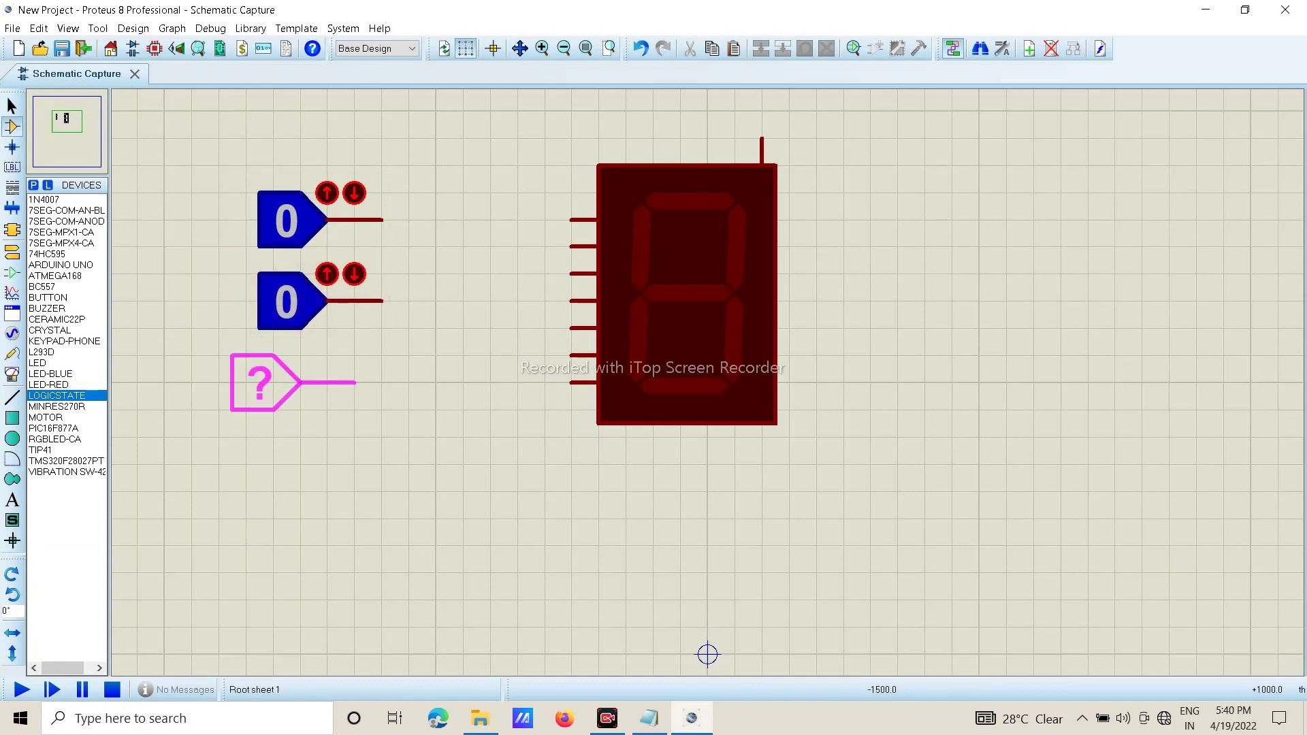
pyautogui.click(292, 383)
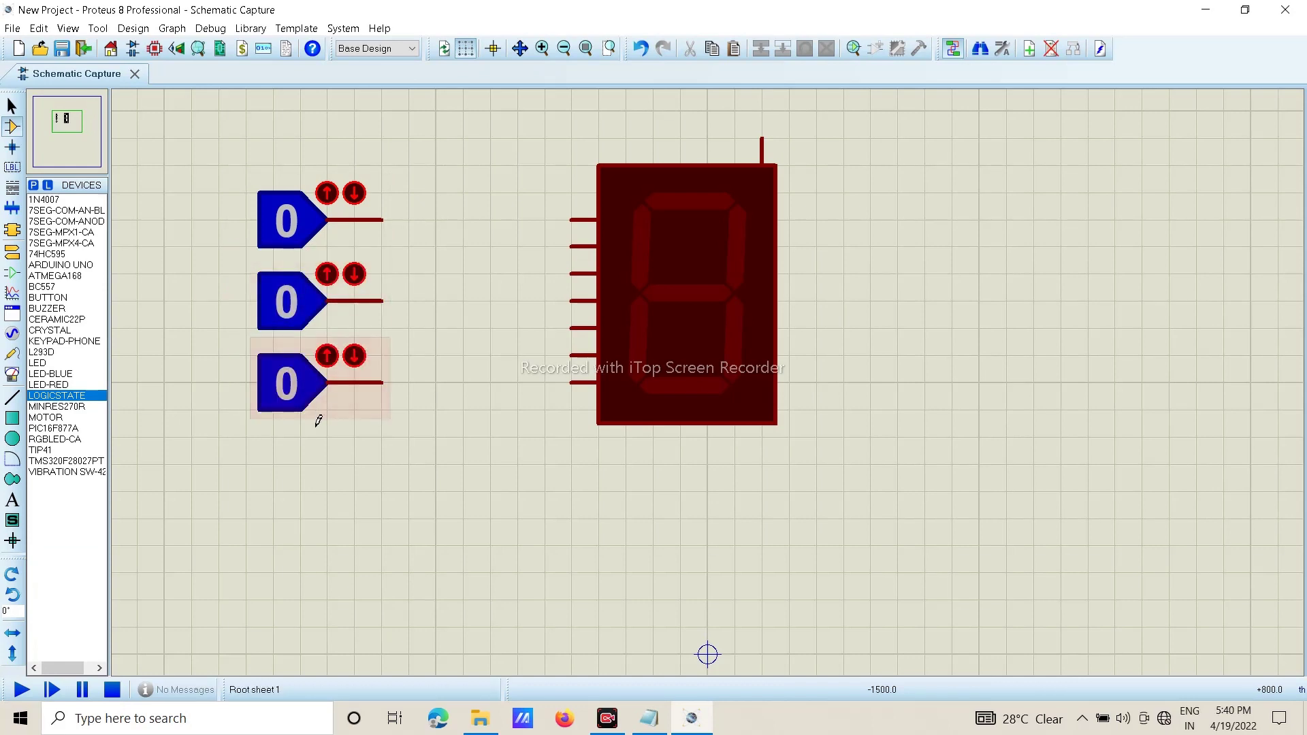
pyautogui.click(292, 464)
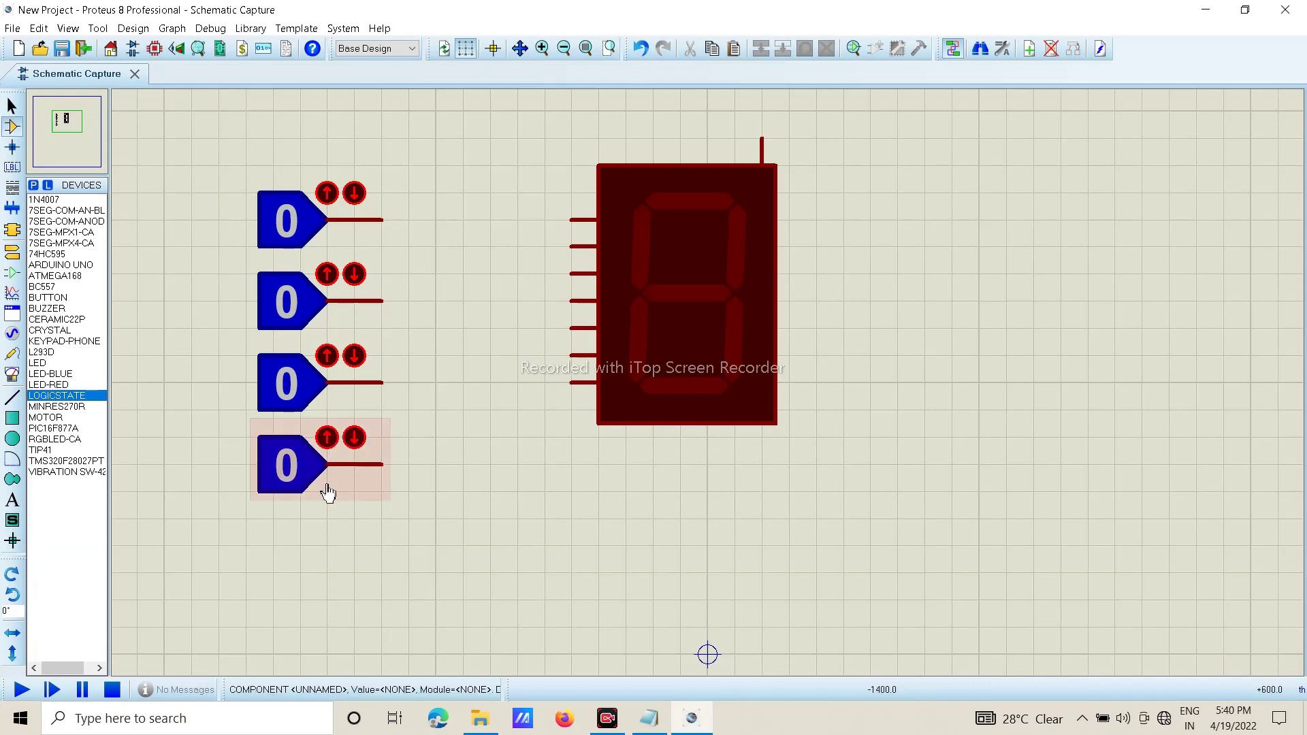
pyautogui.click(299, 546)
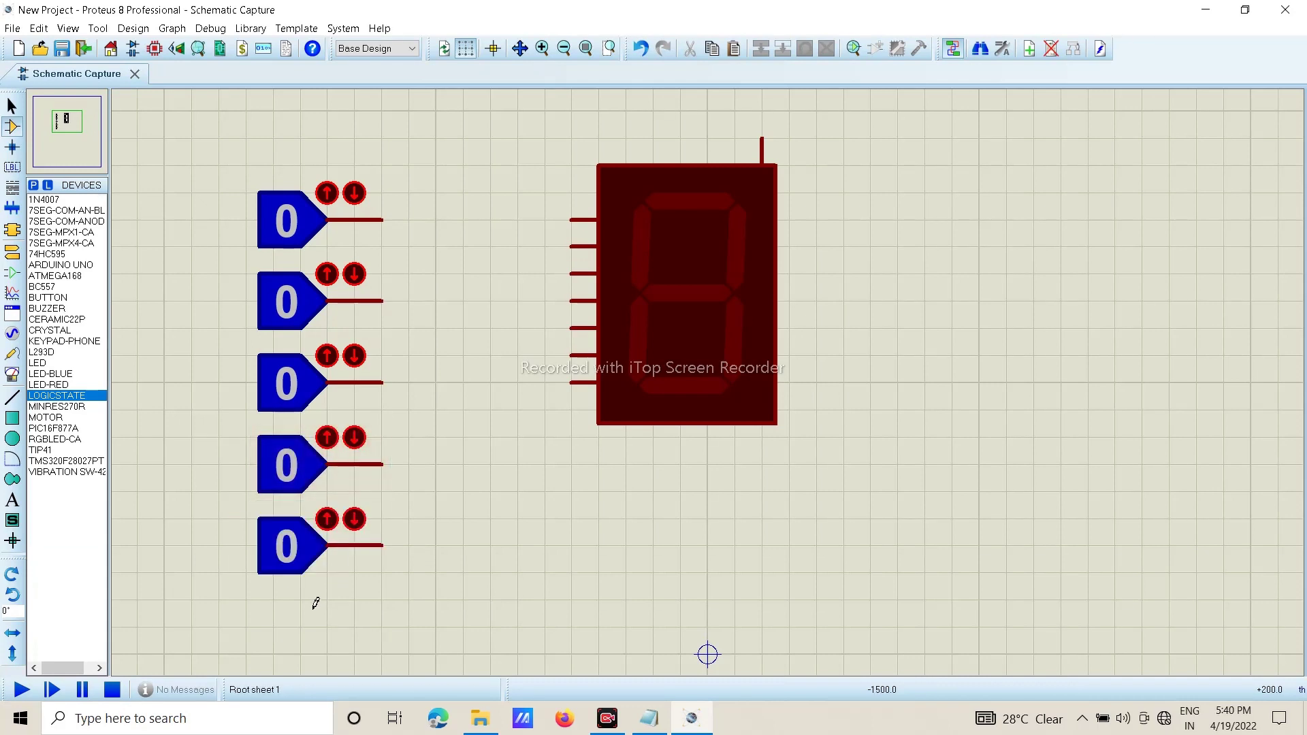
pyautogui.click(293, 626)
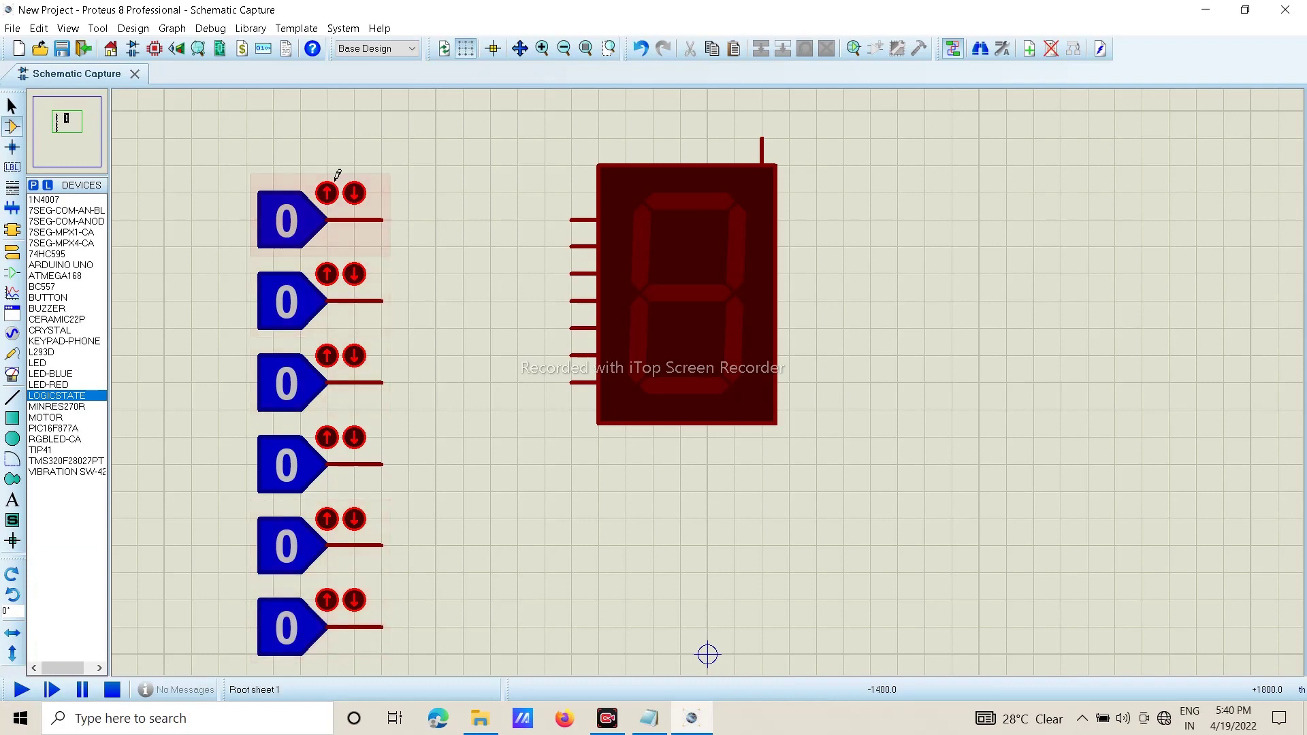
pyautogui.click(323, 148)
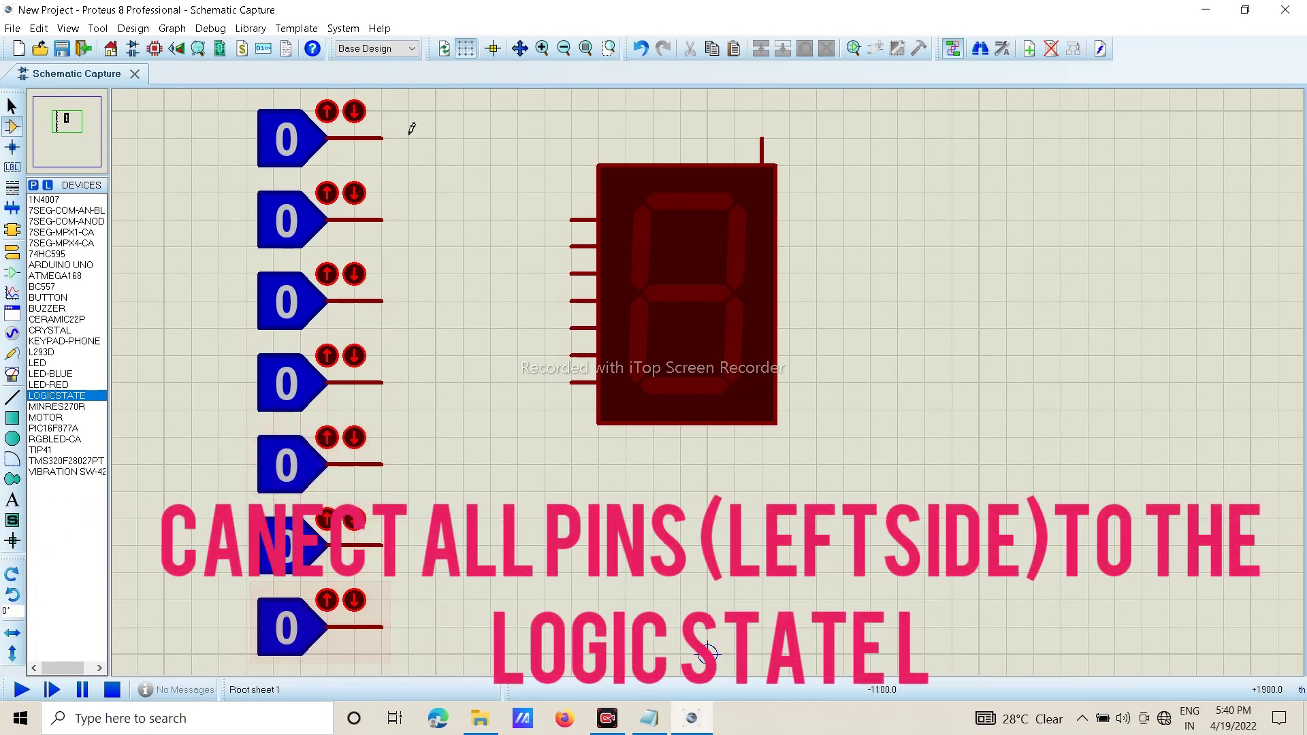
# Wire the top two logic states to the first and second left-side pins of the display
pyautogui.click(382, 138)
pyautogui.click(572, 220)
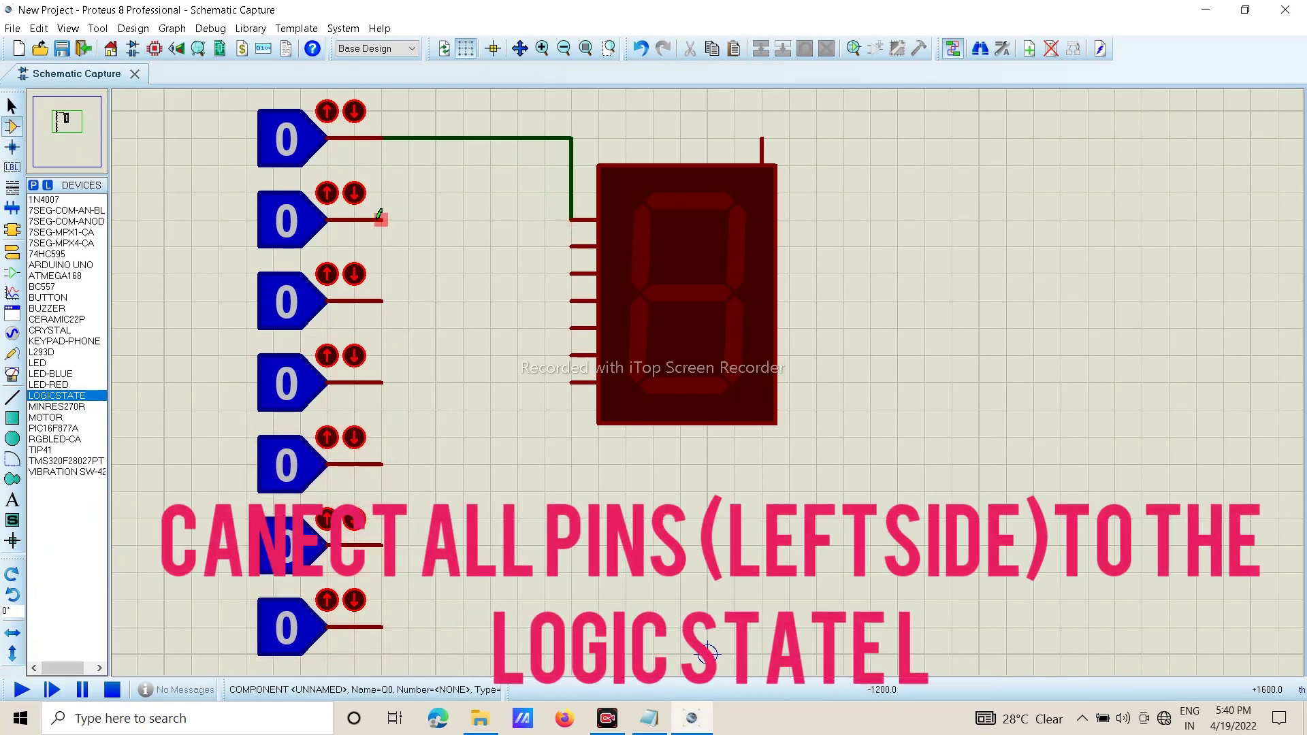
pyautogui.click(380, 218)
pyautogui.click(572, 247)
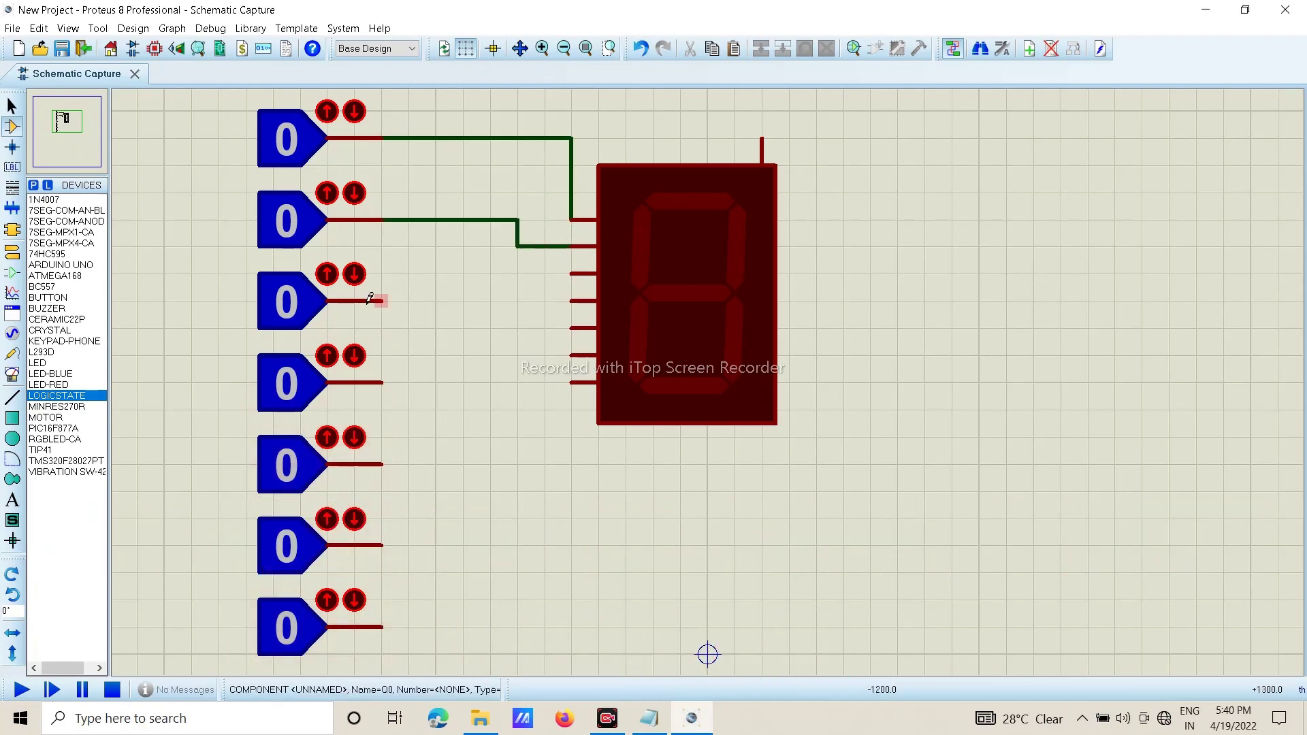
# Wire the third logic state to the display's third left-side pin and the fourth logic state to its sixth pin
pyautogui.click(380, 300)
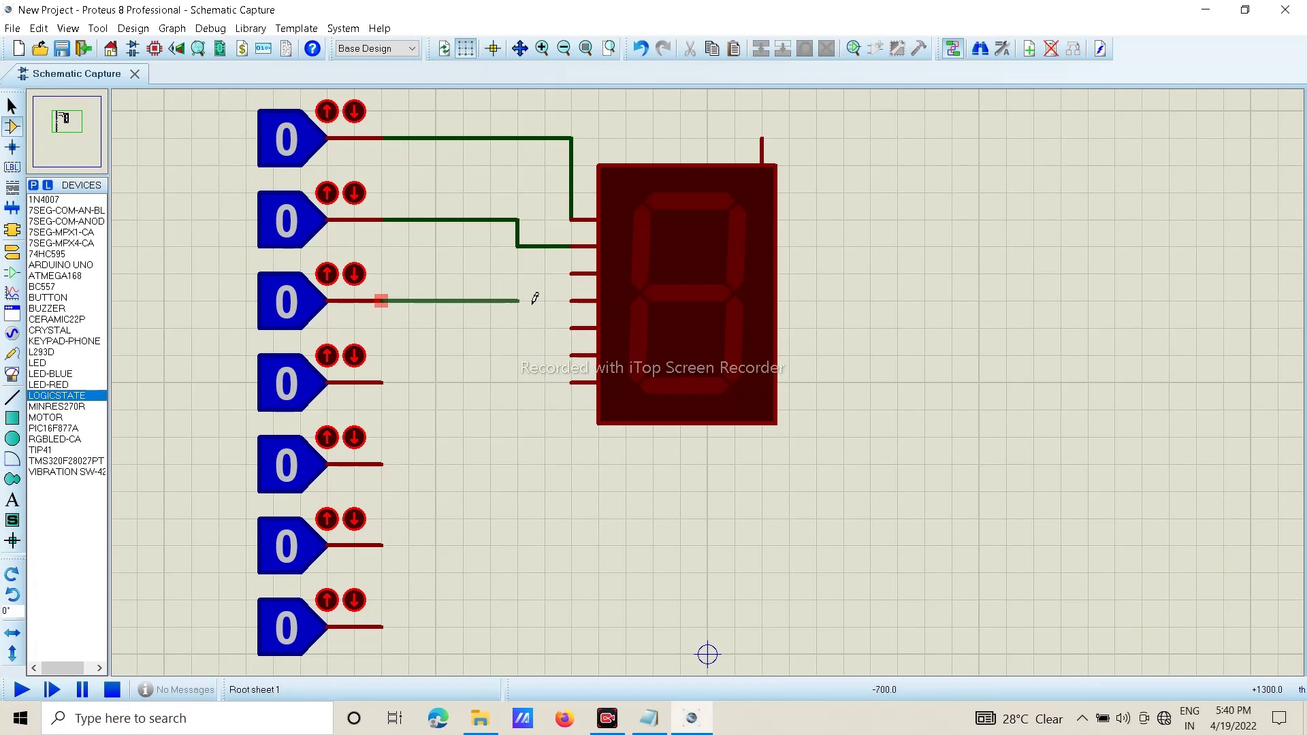
pyautogui.click(585, 275)
pyautogui.click(382, 381)
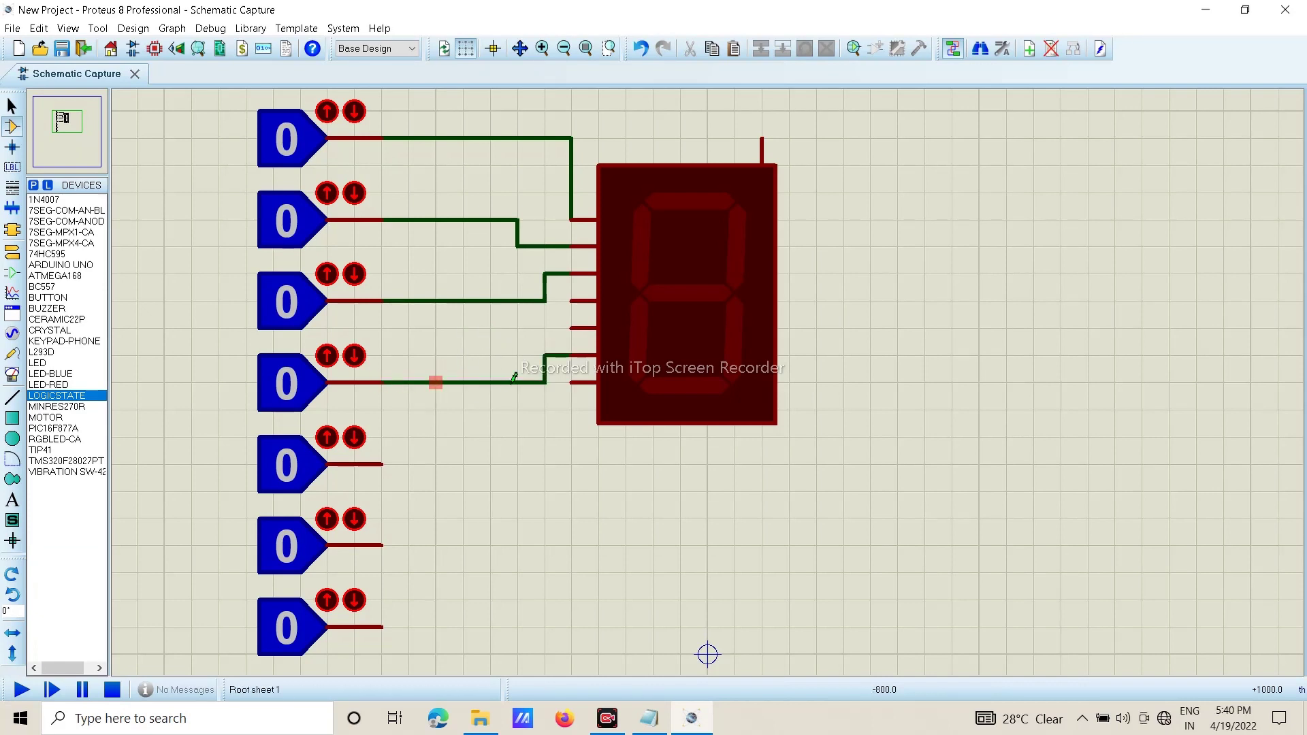
pyautogui.click(575, 355)
# Undo the fourth logic state's wire and delete the wire between the third logic state and the display
pyautogui.rightClick(537, 382)
pyautogui.click(575, 409)
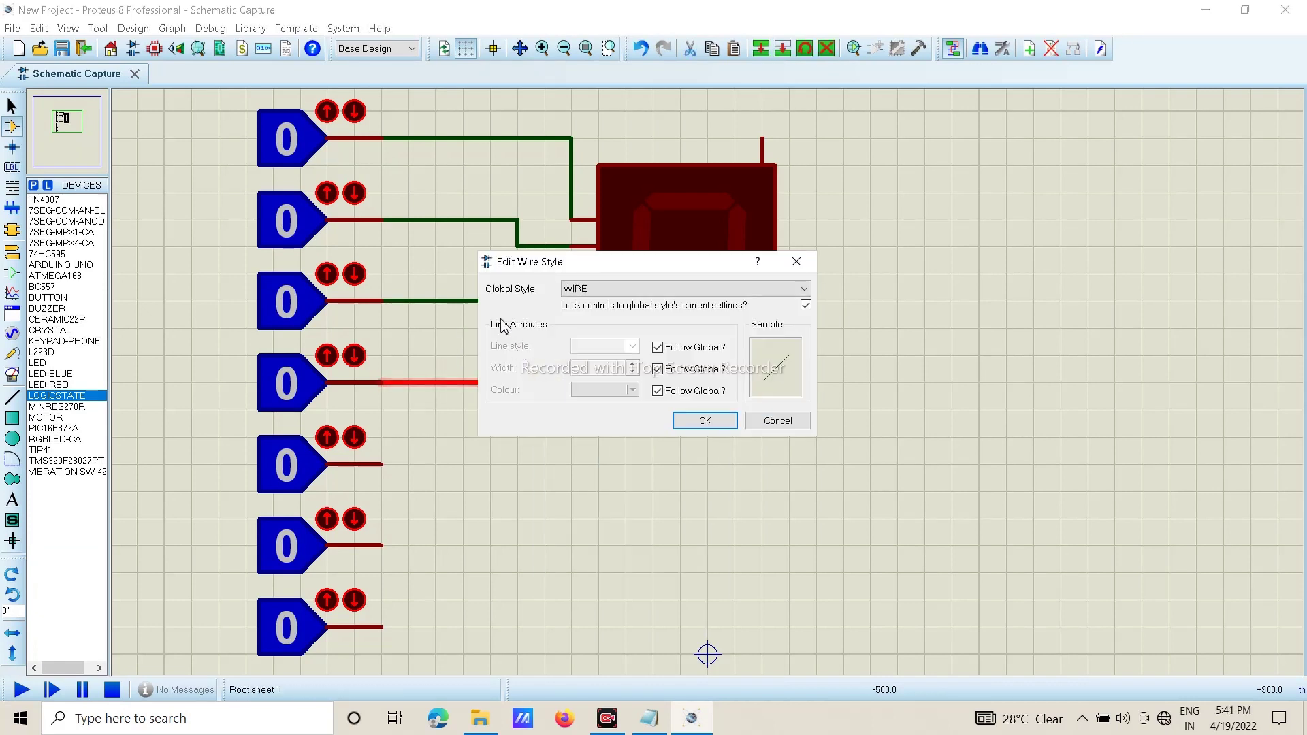
pyautogui.click(797, 262)
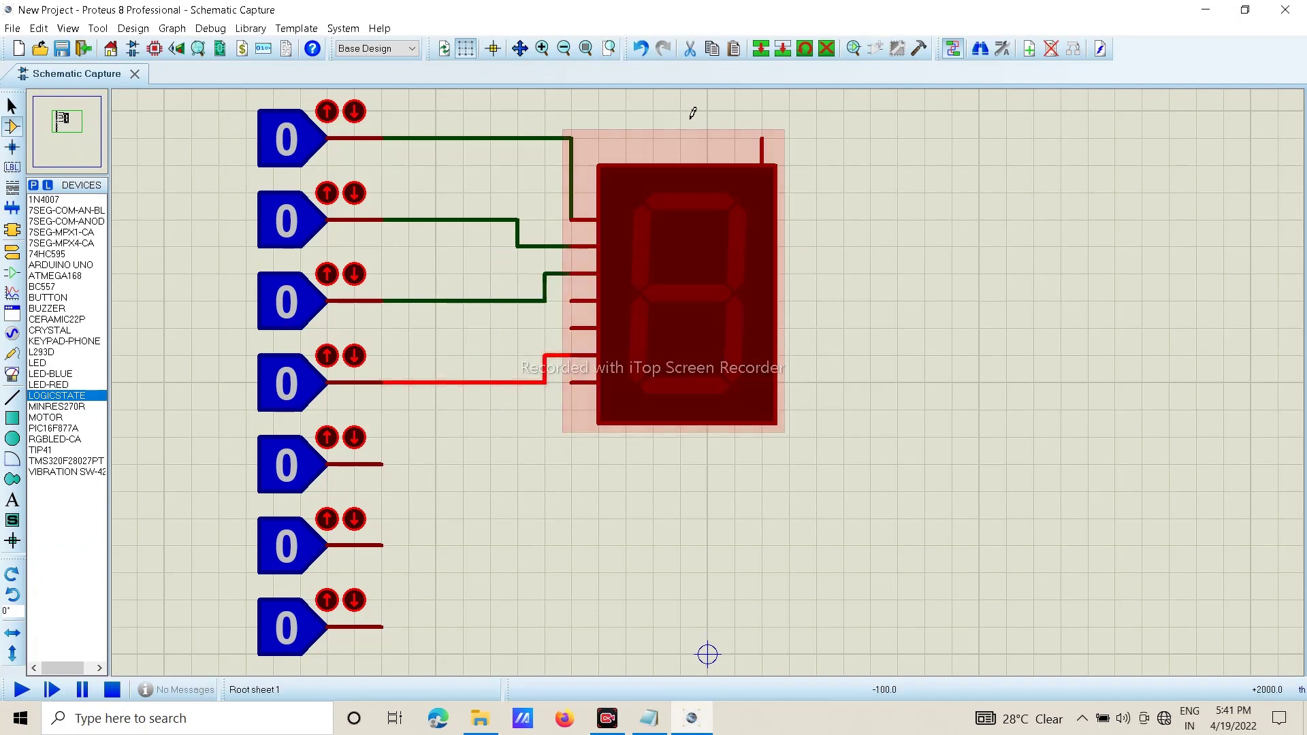
pyautogui.click(639, 49)
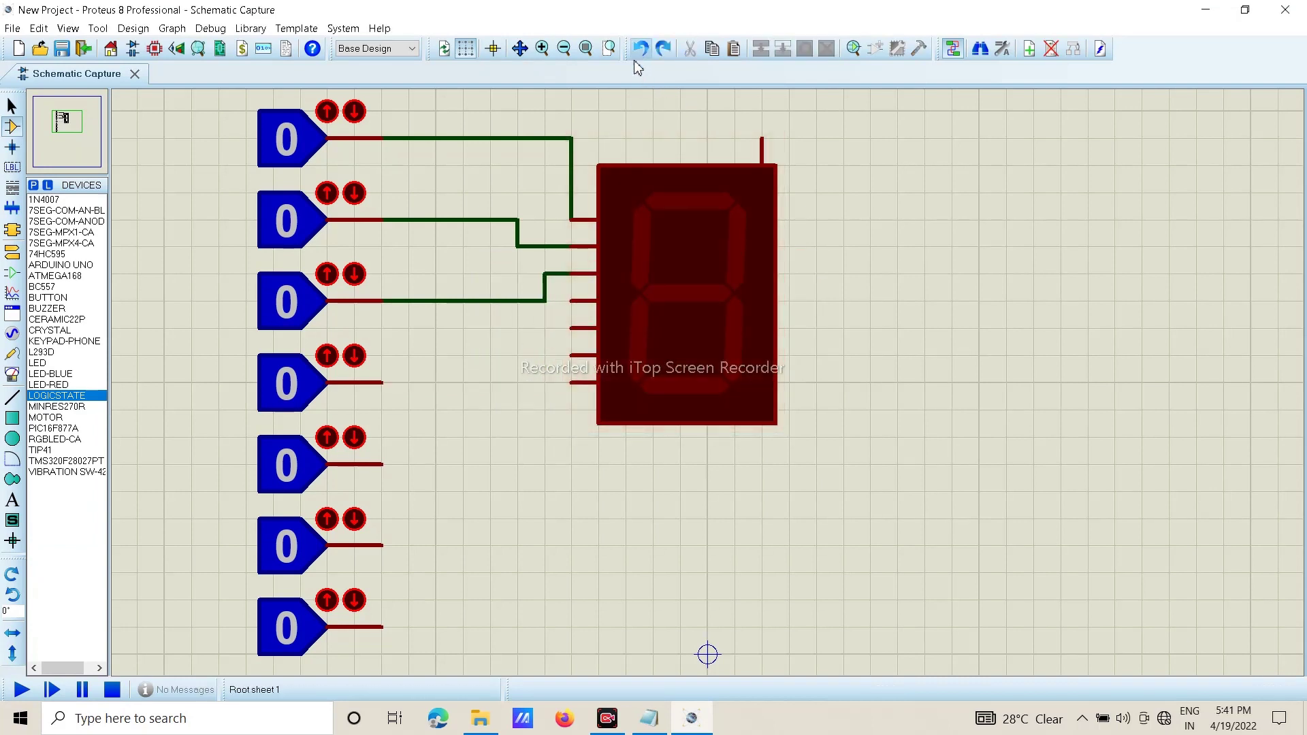
pyautogui.rightClick(424, 292)
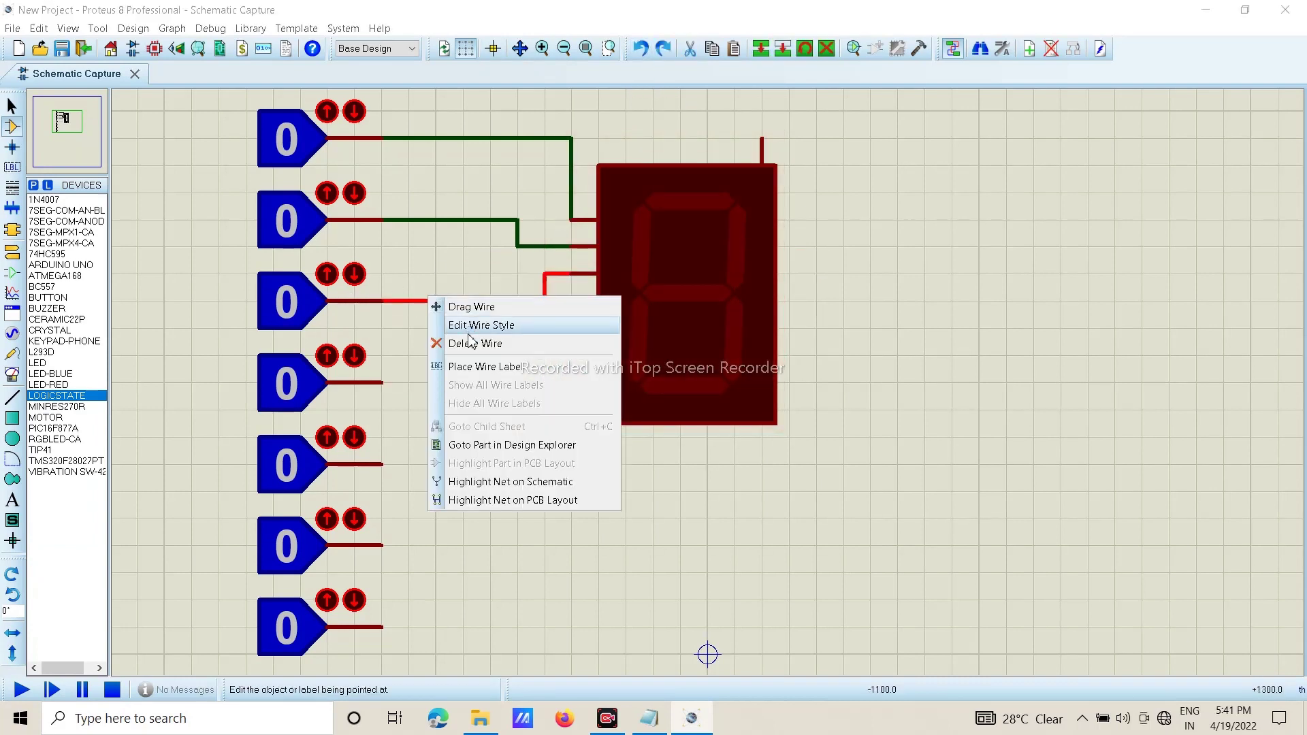
pyautogui.click(469, 335)
# Wire the display's third and fourth left-side pins to the third and fourth logic states
pyautogui.click(572, 273)
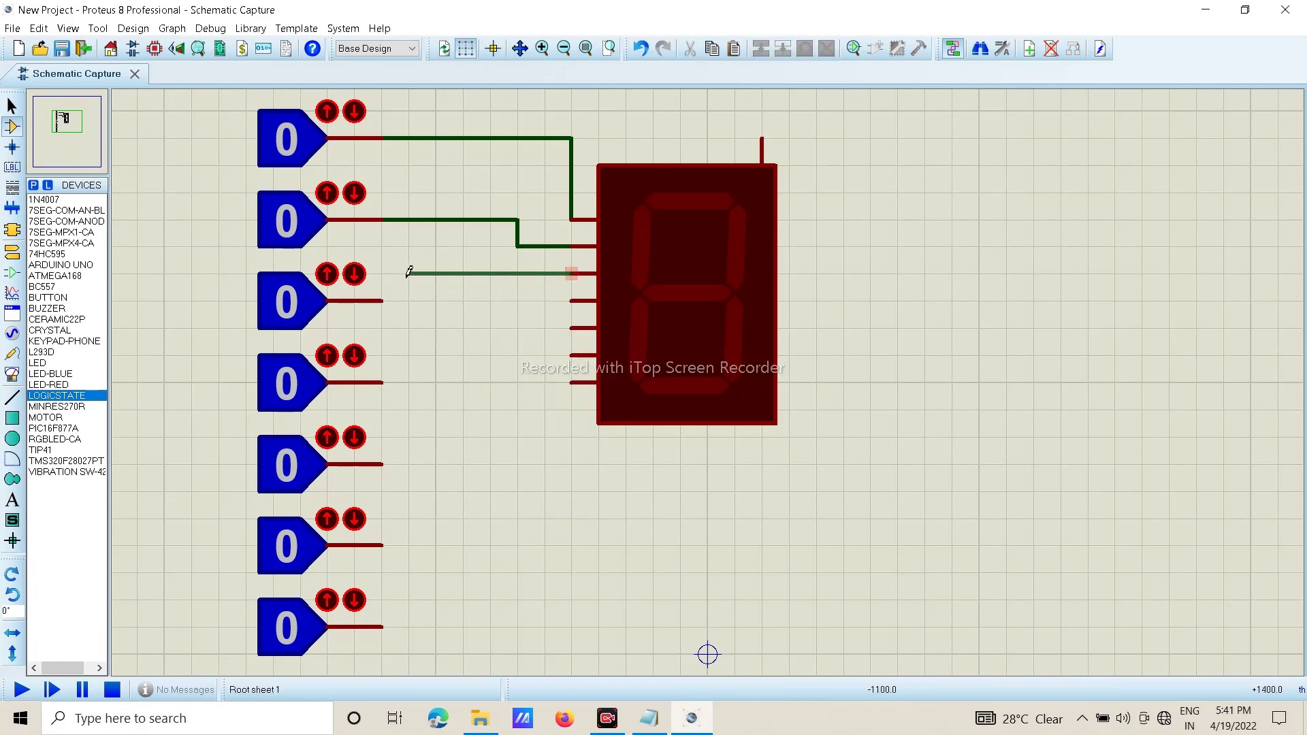
pyautogui.click(382, 300)
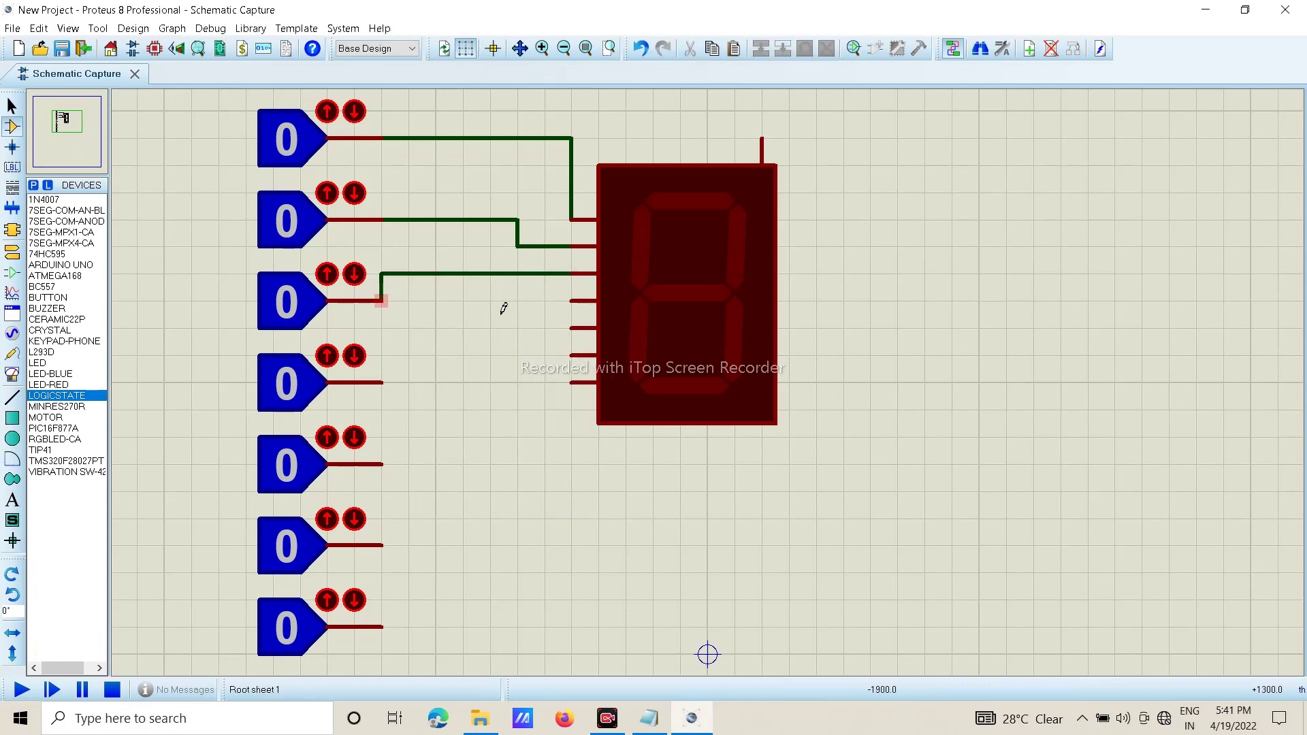
pyautogui.click(571, 300)
pyautogui.click(382, 381)
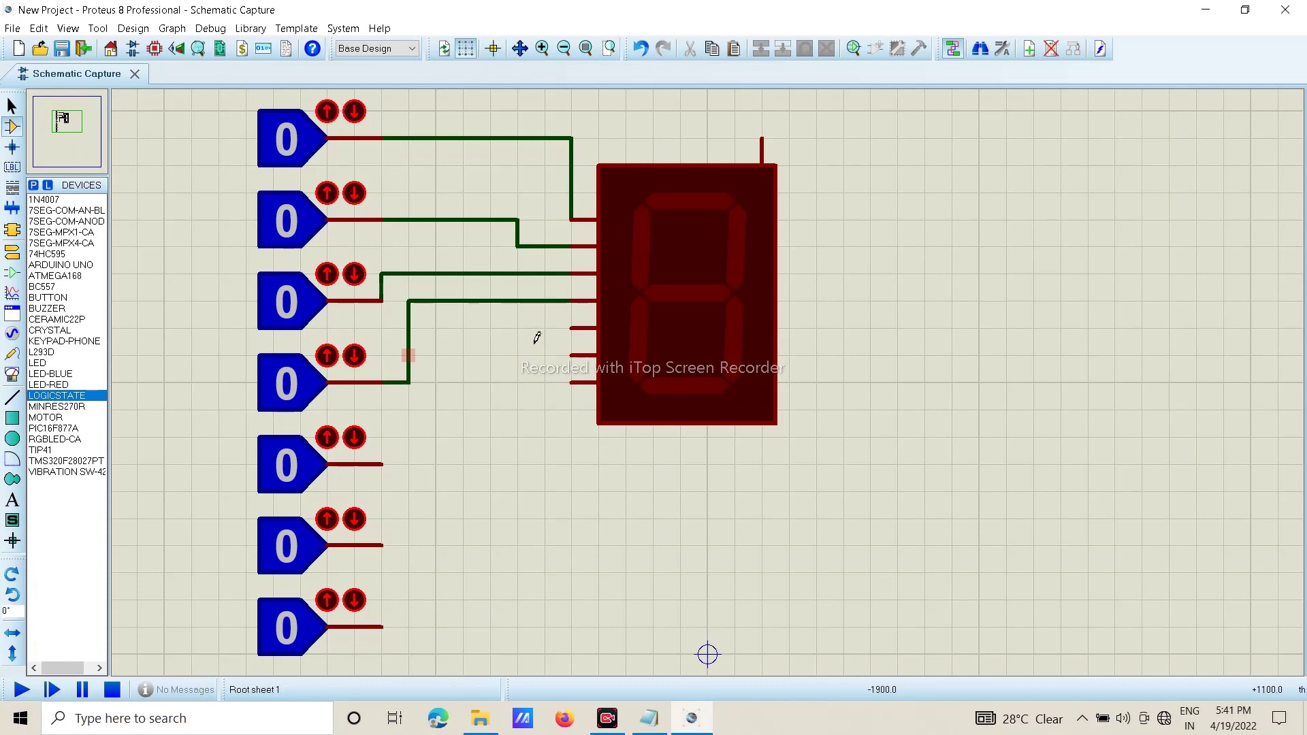
# Wire the display's fifth and sixth left-side pins to the fifth and sixth logic states, keeping the wires from crossing
pyautogui.click(541, 328)
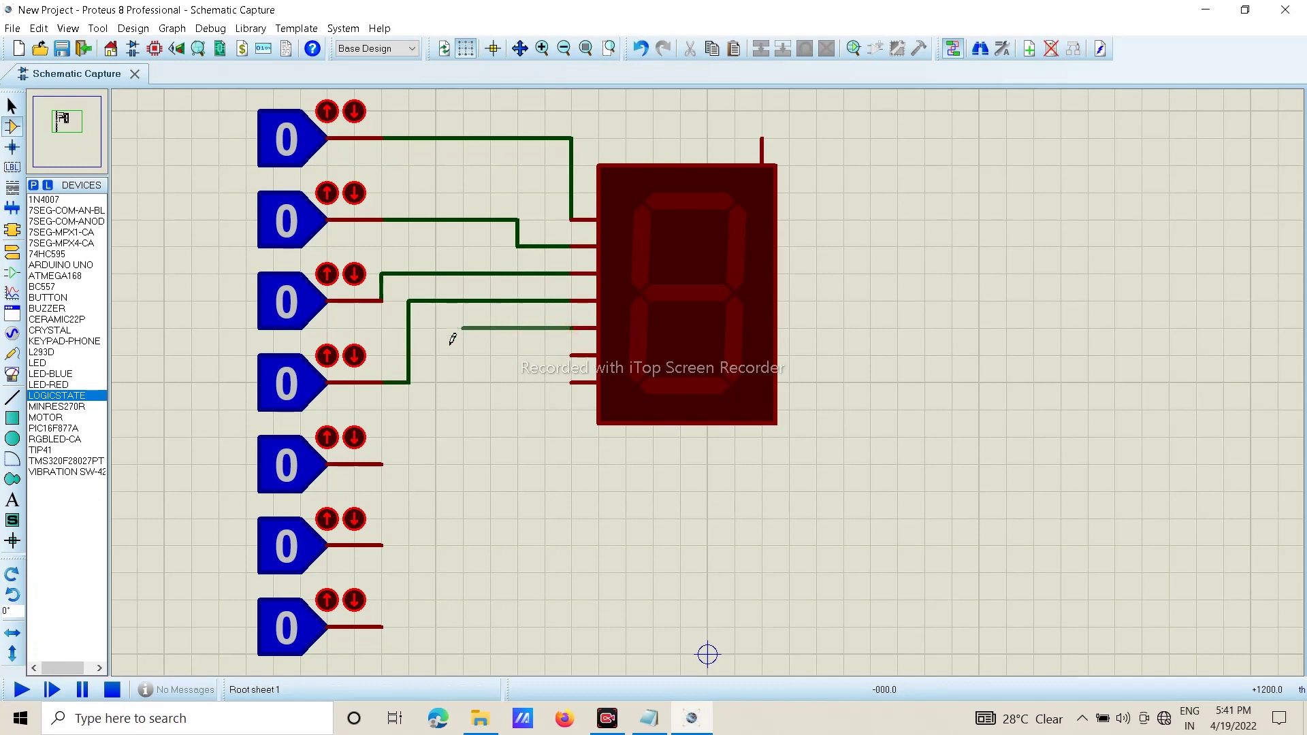
pyautogui.click(435, 328)
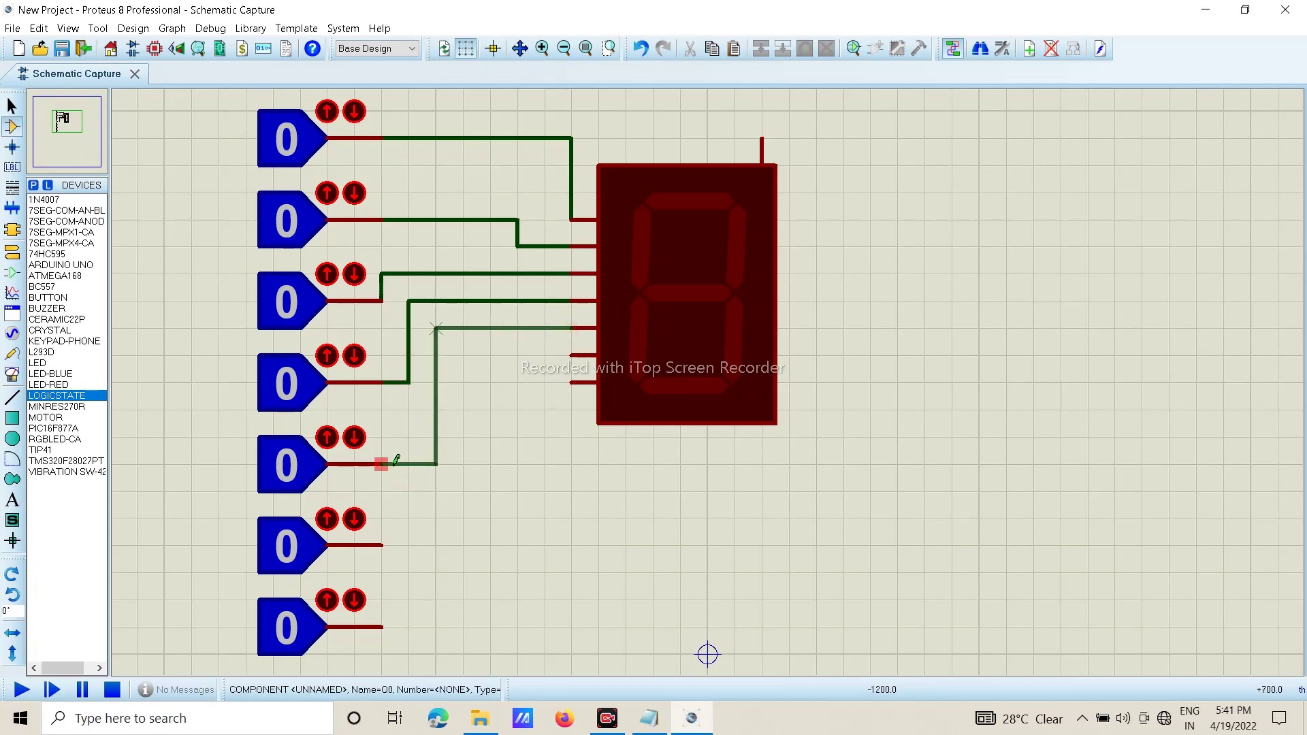
pyautogui.click(394, 463)
pyautogui.click(545, 354)
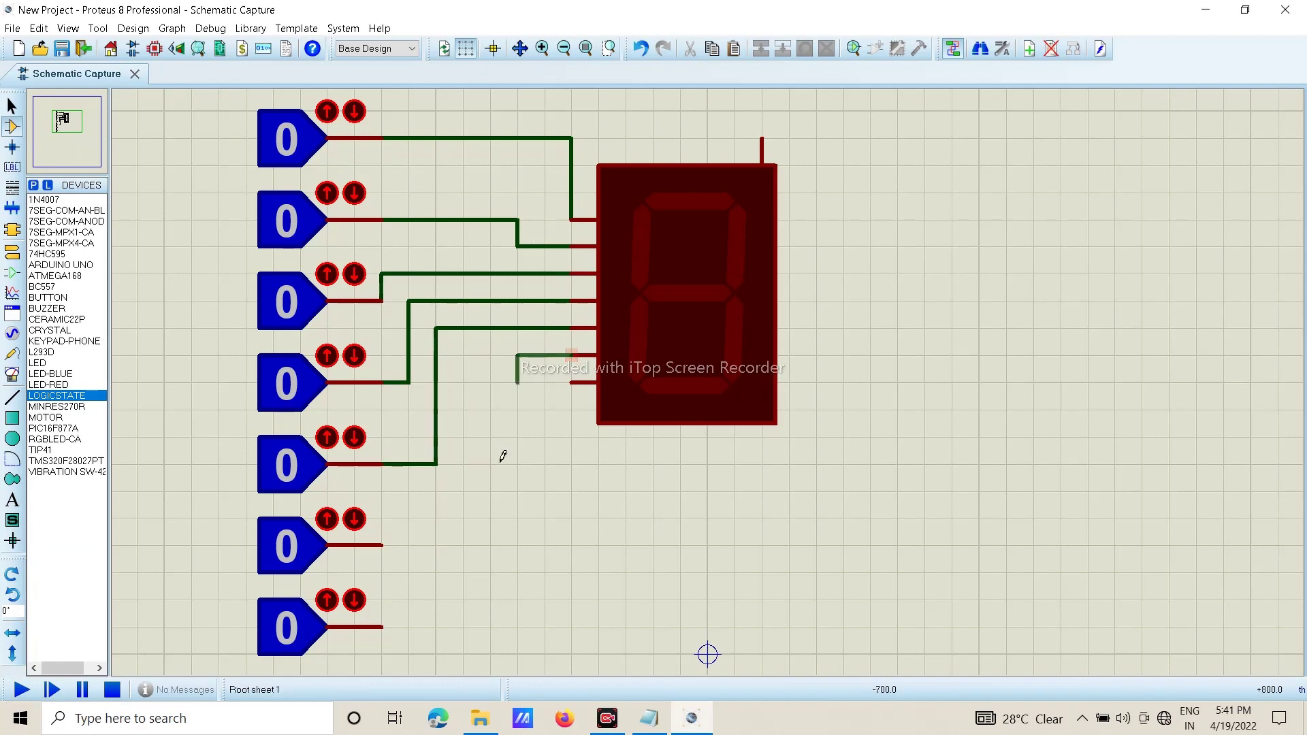
pyautogui.click(382, 544)
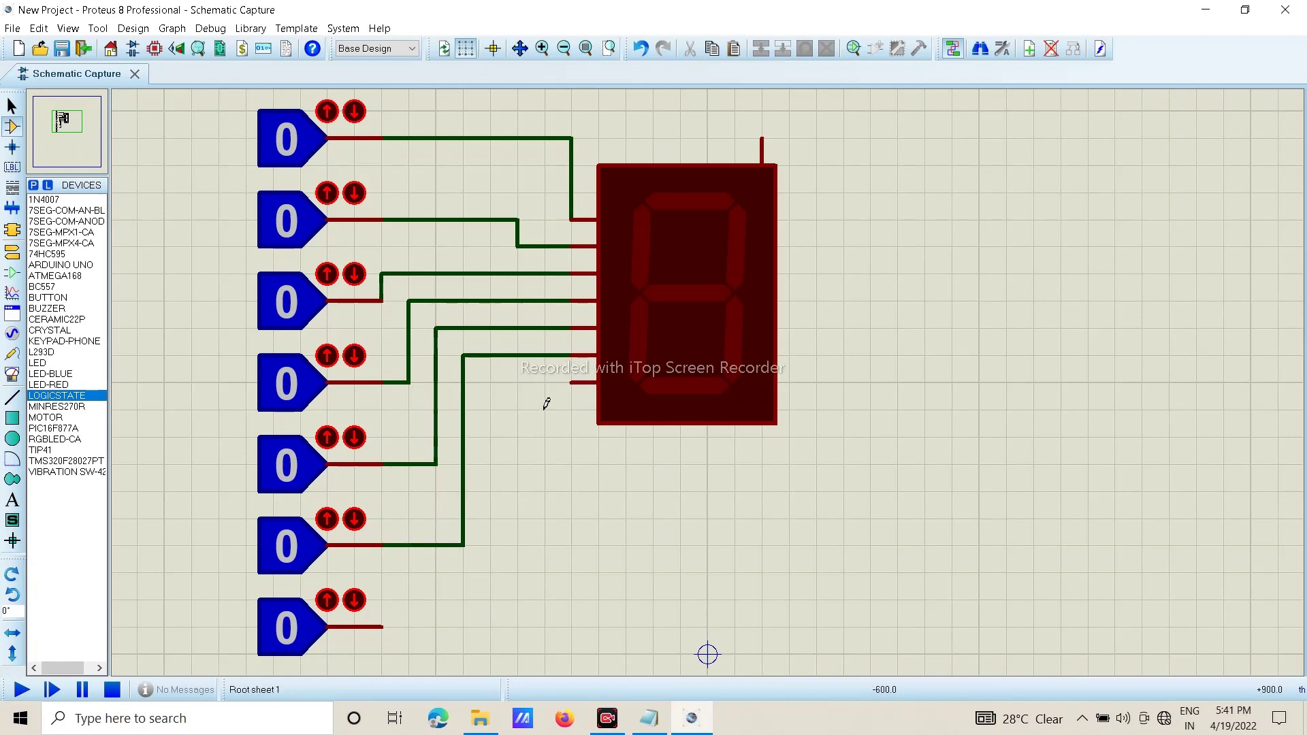
# Wire the display's seventh left-side pin to the seventh logic state
pyautogui.click(573, 382)
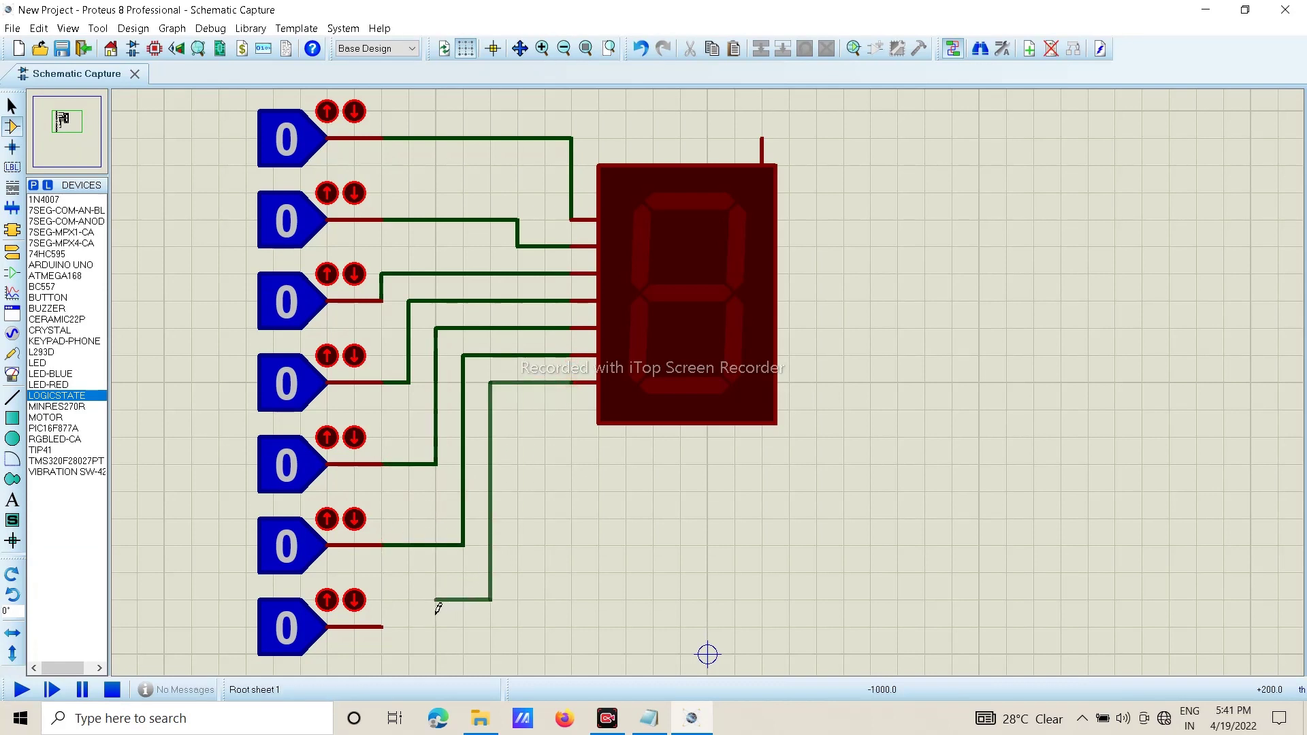
pyautogui.click(383, 626)
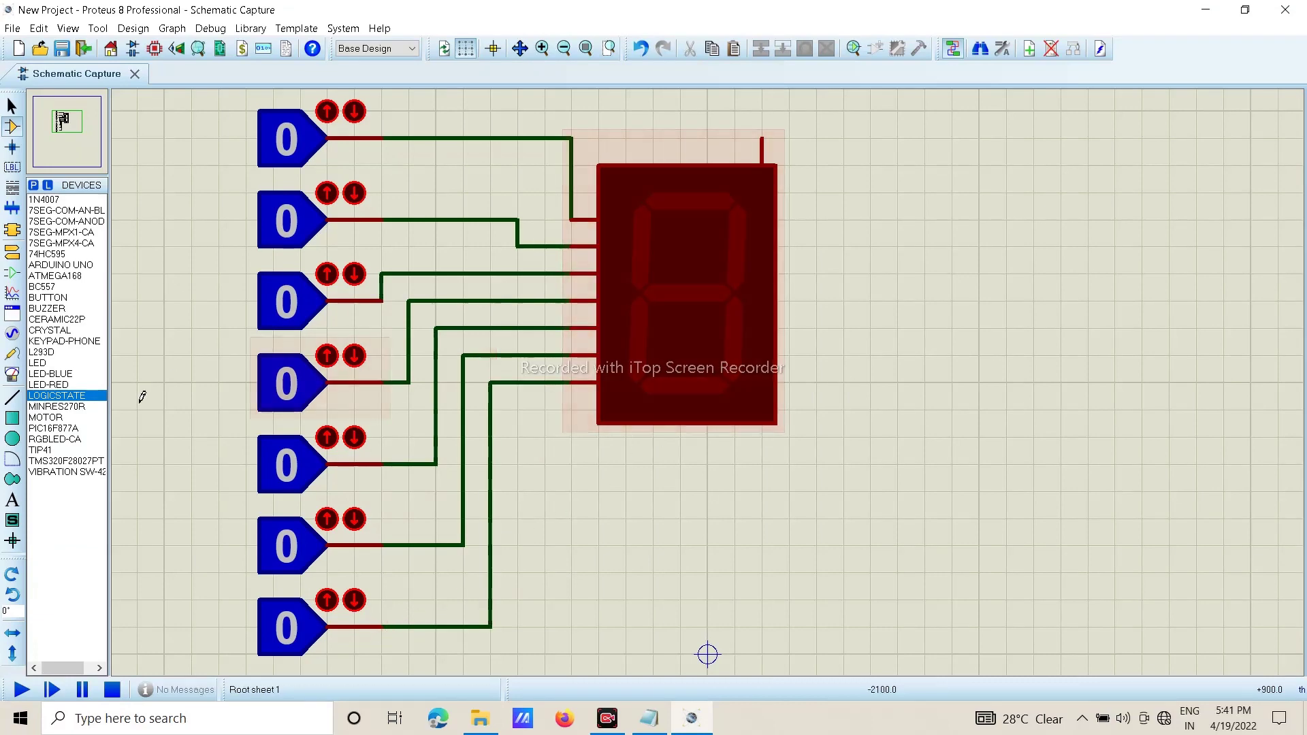
# Place a POWER terminal above the display and wire it to the common anode pin
pyautogui.click(12, 252)
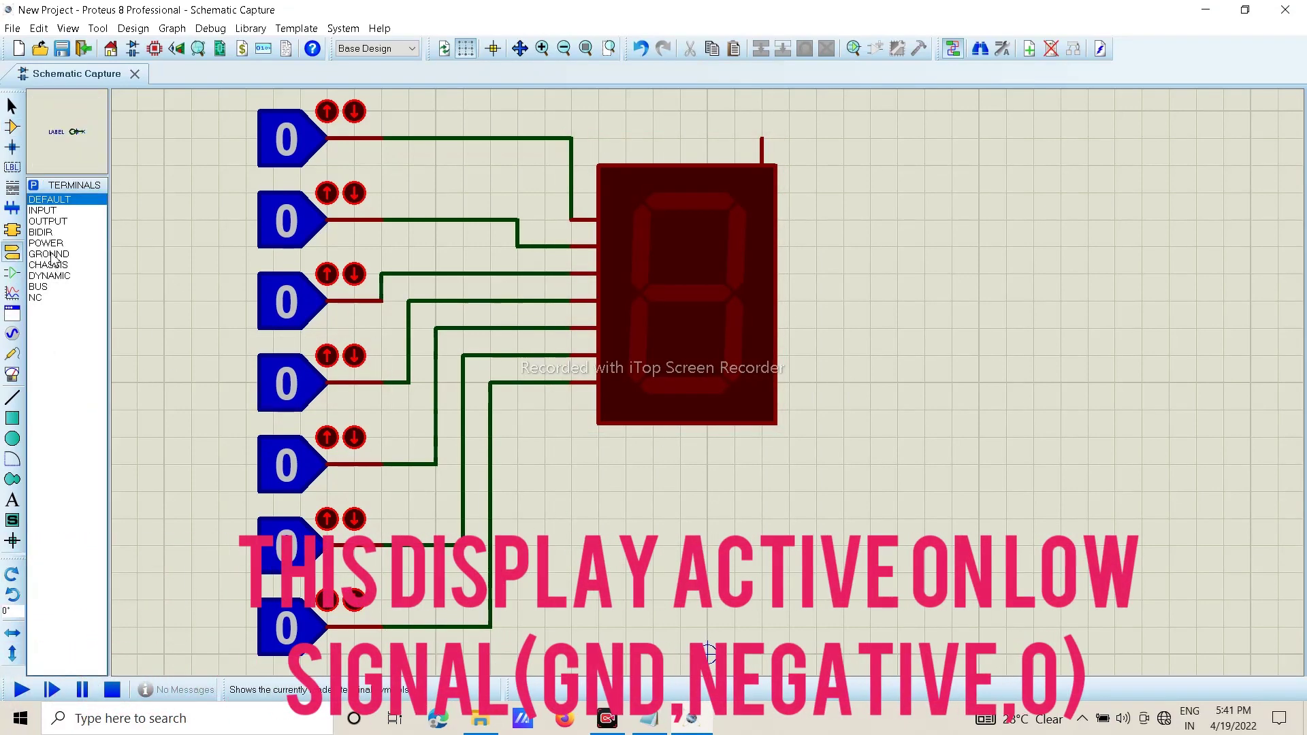
pyautogui.click(46, 243)
pyautogui.press('F6')
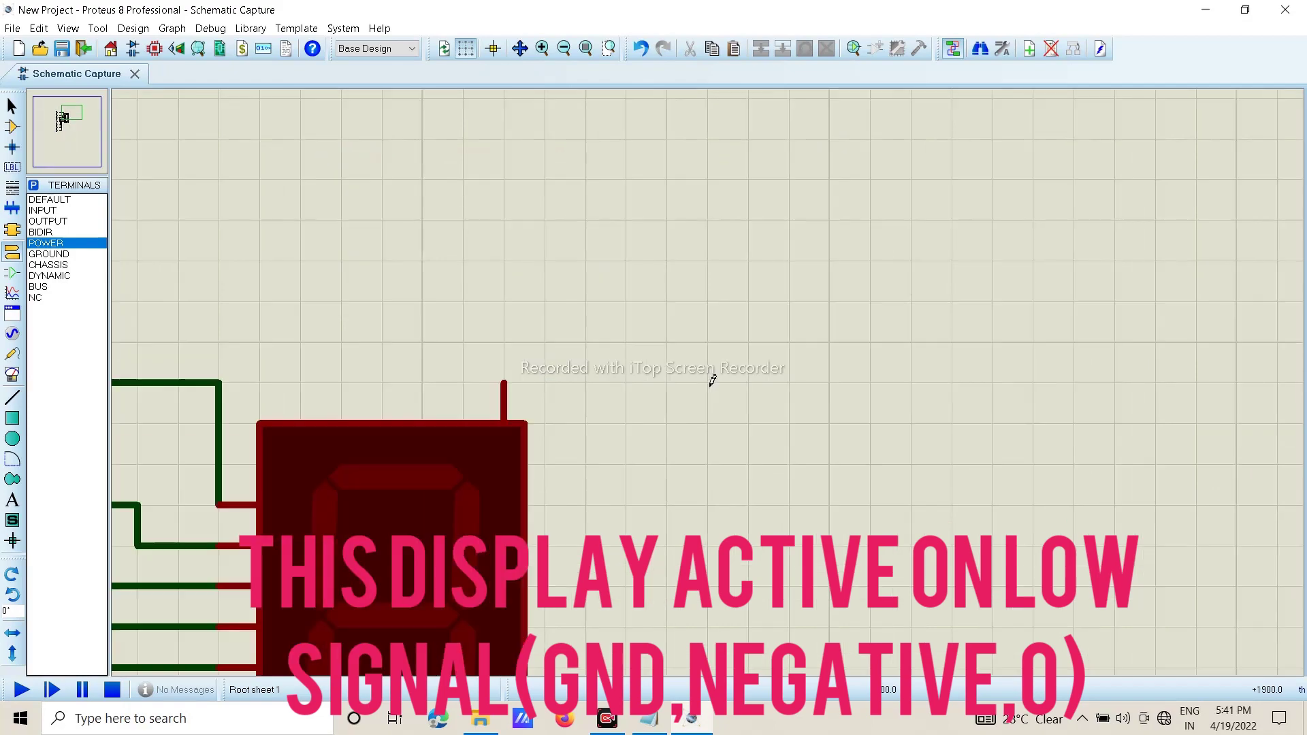
pyautogui.press('F7')
pyautogui.click(617, 329)
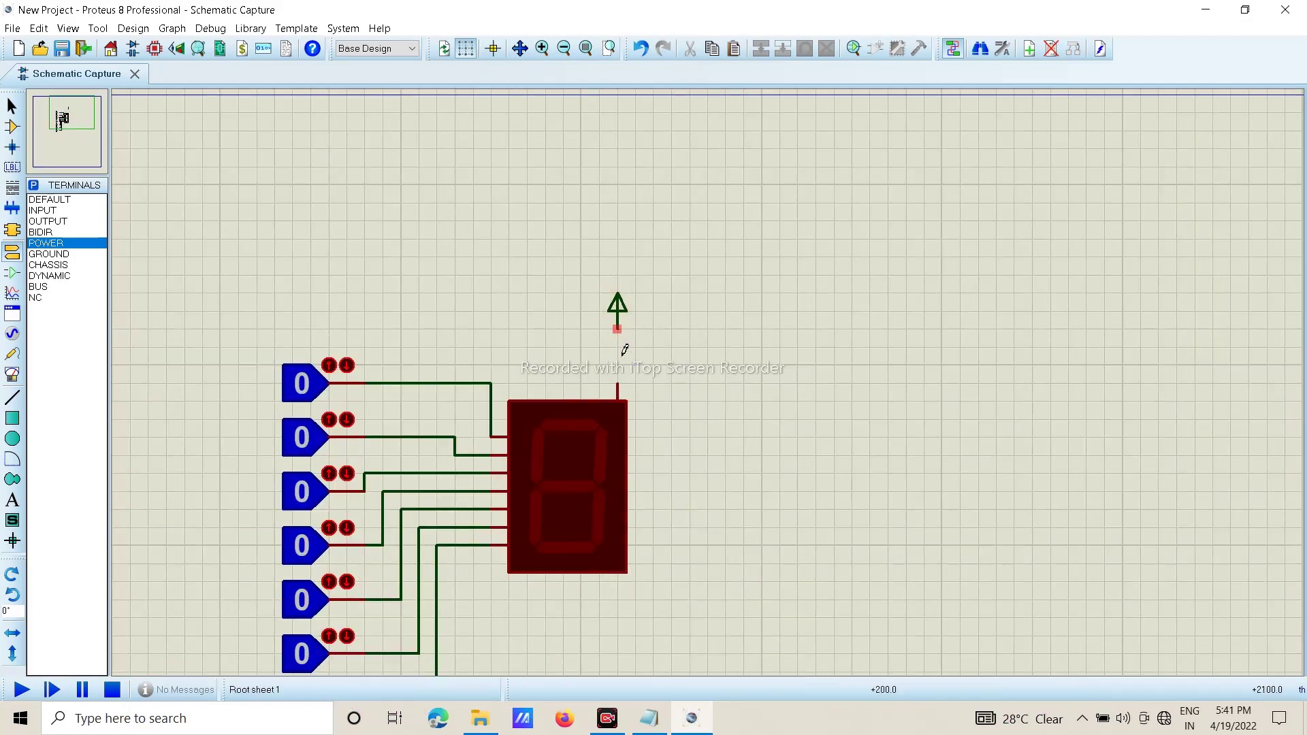
pyautogui.click(617, 328)
pyautogui.click(617, 383)
pyautogui.press('F7')
pyautogui.press('F7')
pyautogui.press('F6')
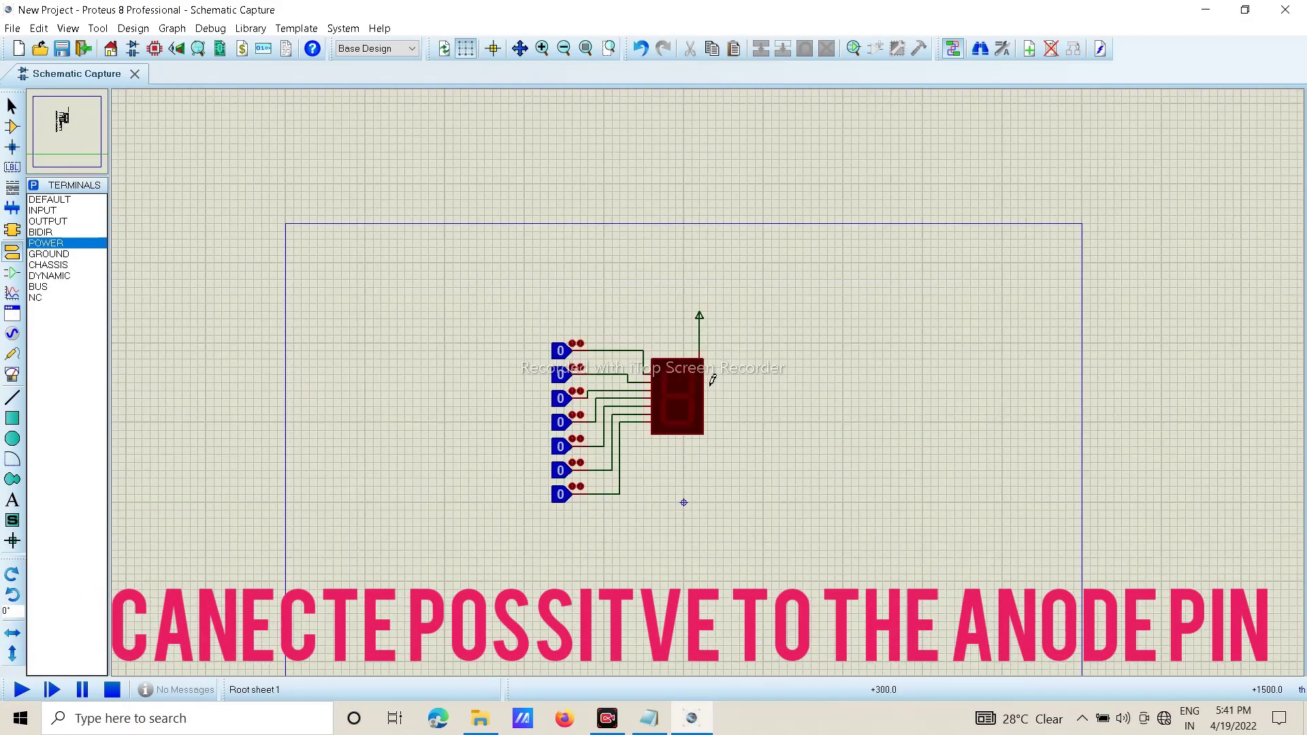
pyautogui.scroll(3, 712, 379)
pyautogui.scroll(-3, 712, 437)
pyautogui.scroll(3, 692, 438)
pyautogui.scroll(-2, 708, 385)
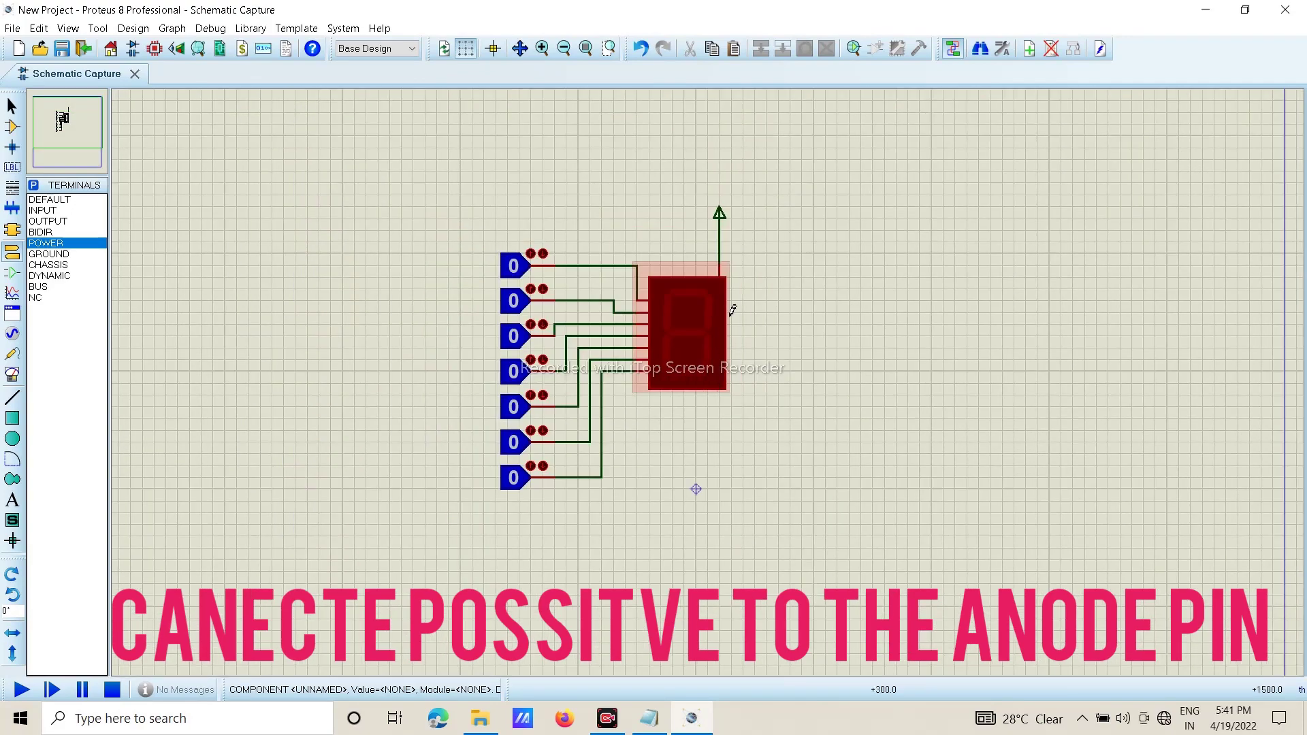
pyautogui.scroll(2, 712, 376)
pyautogui.scroll(-3, 712, 376)
pyautogui.scroll(1, 715, 356)
pyautogui.scroll(-2, 719, 370)
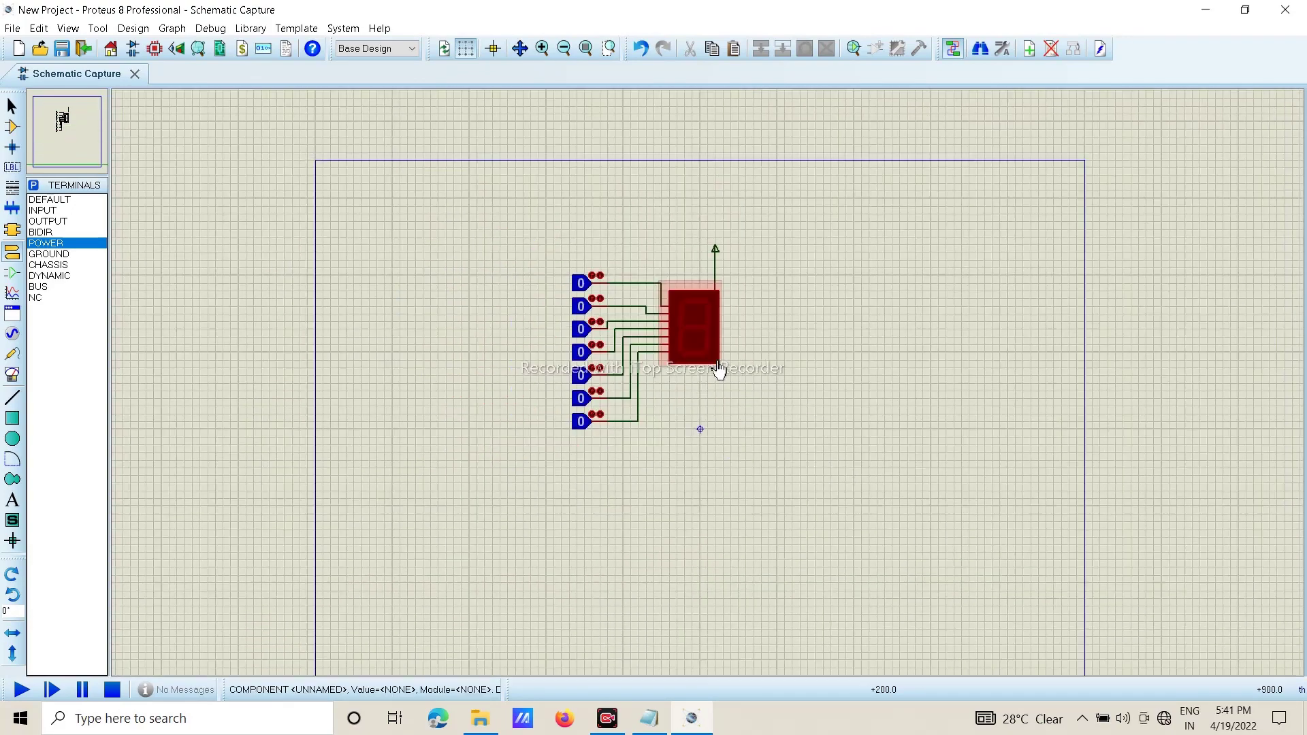
pyautogui.scroll(1, 719, 370)
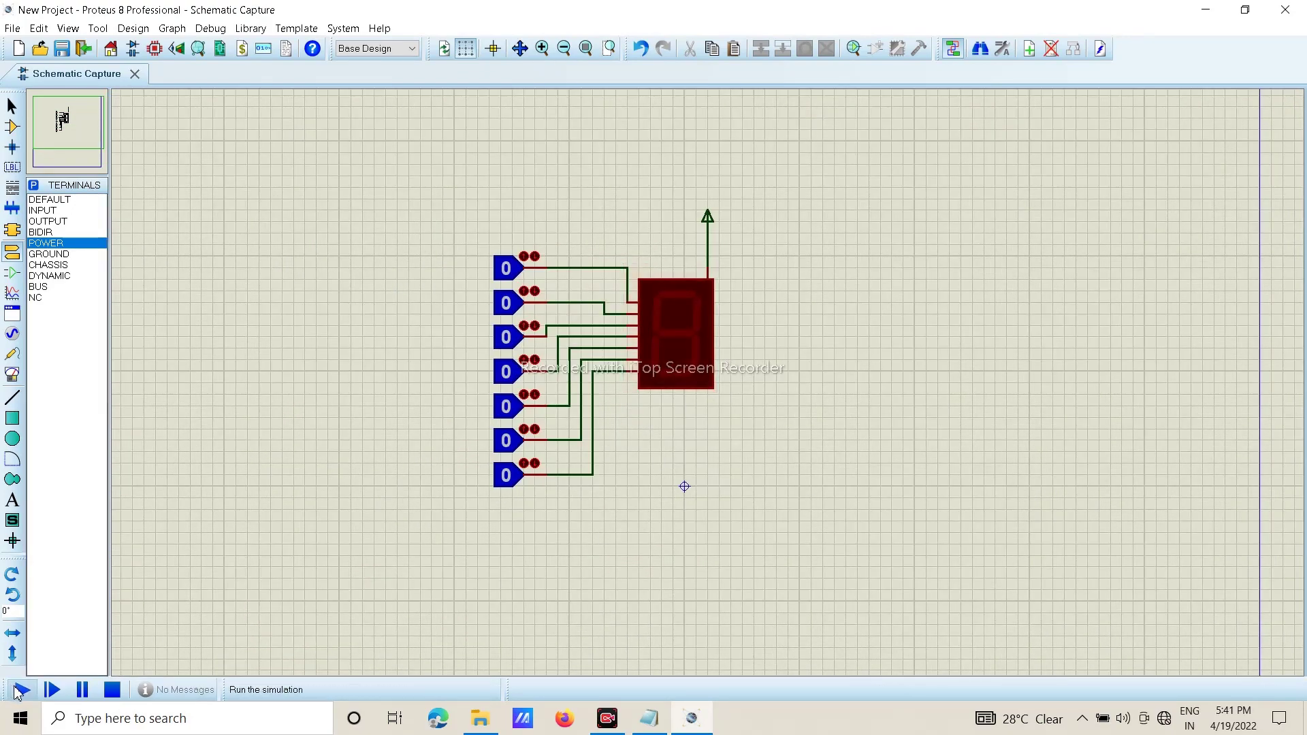
# Run the simulation with all seven logic states at 0 and view the display
pyautogui.click(20, 690)
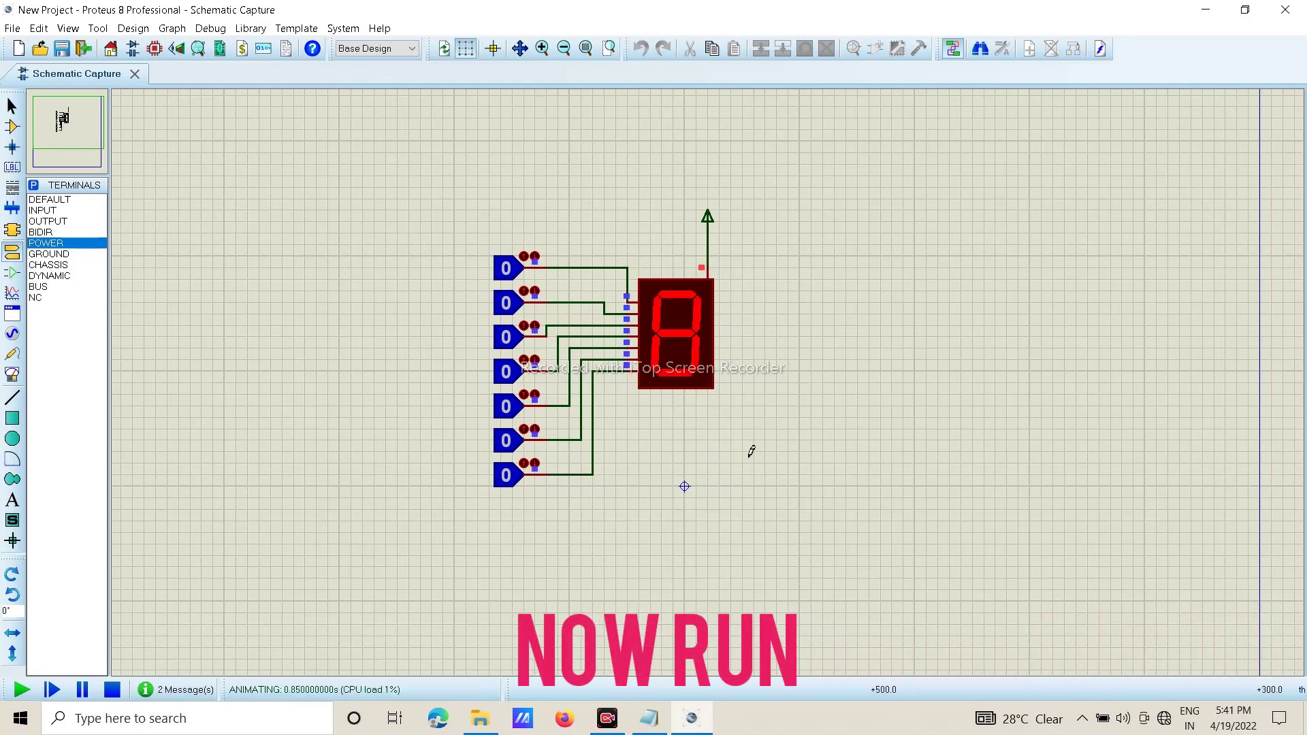
pyautogui.scroll(2, 778, 339)
pyautogui.scroll(-1, 708, 373)
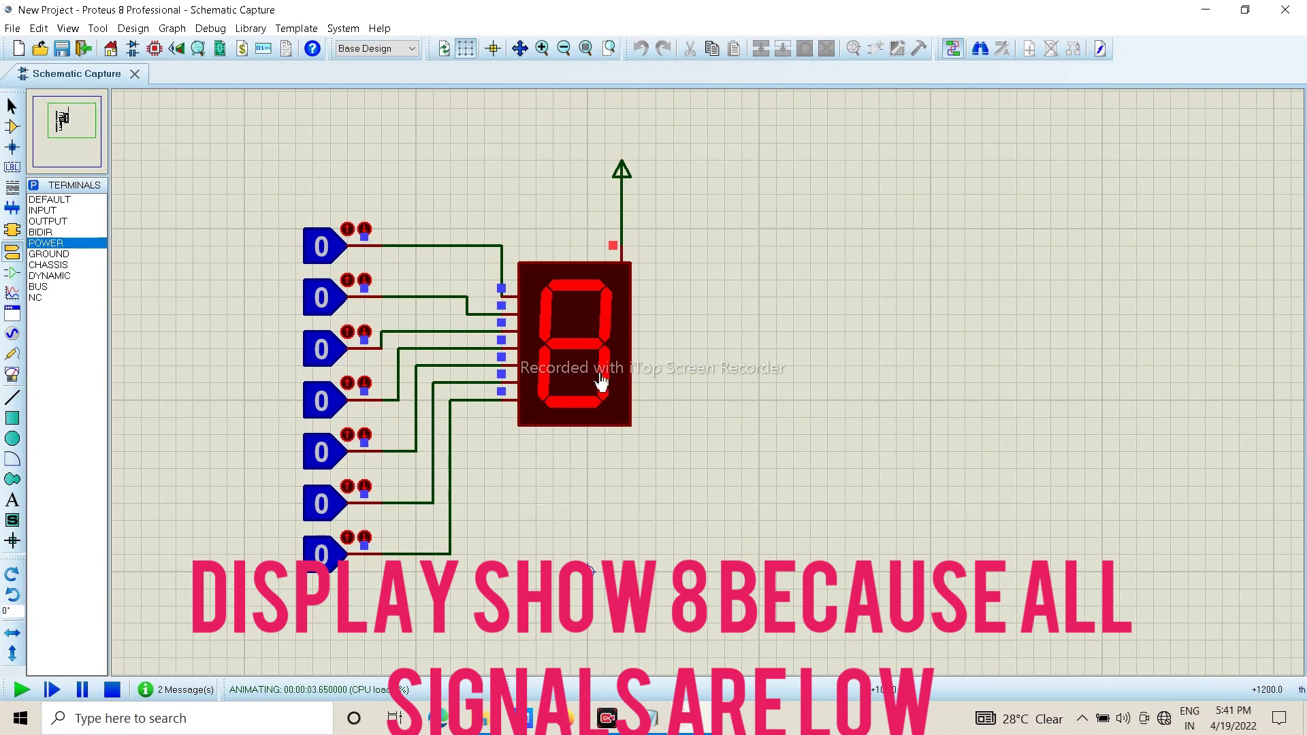
# Switch to the "comman anode" file in Notepad and examine the code row for digit 8
pyautogui.click(652, 722)
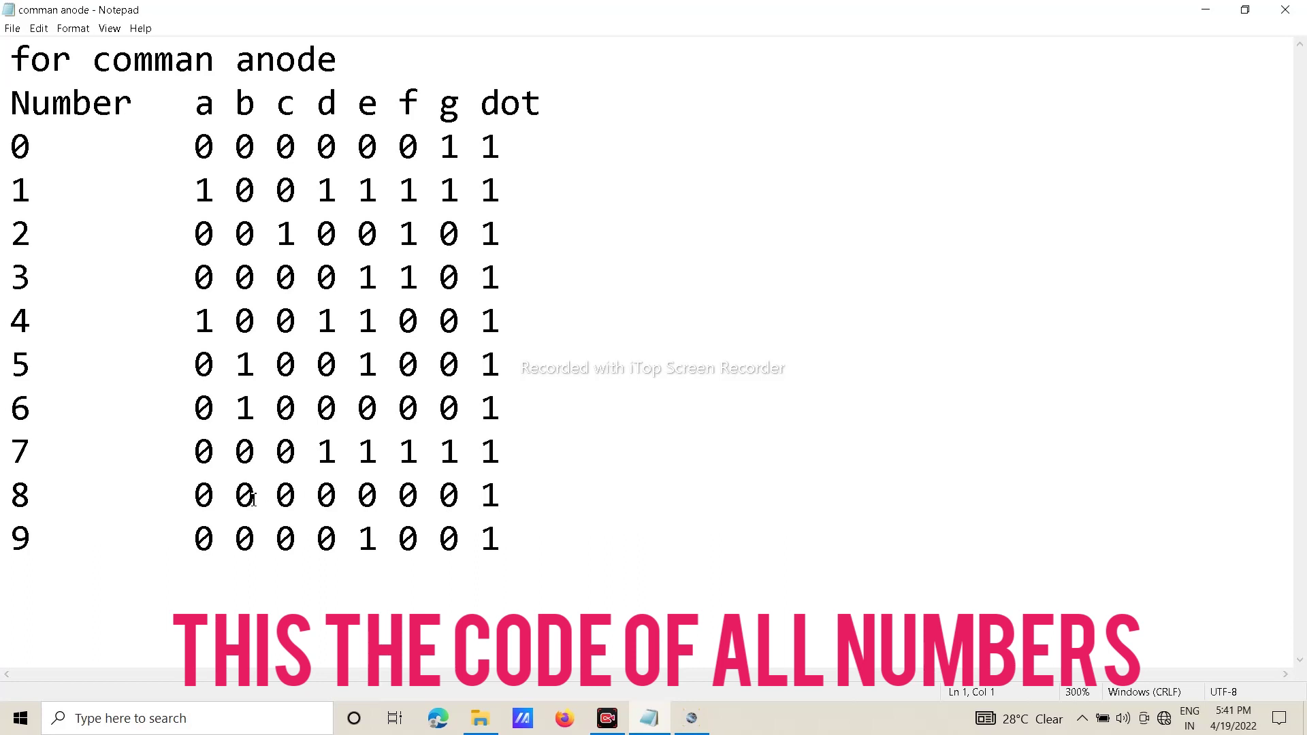
pyautogui.moveTo(195, 494); pyautogui.dragTo(535, 502)
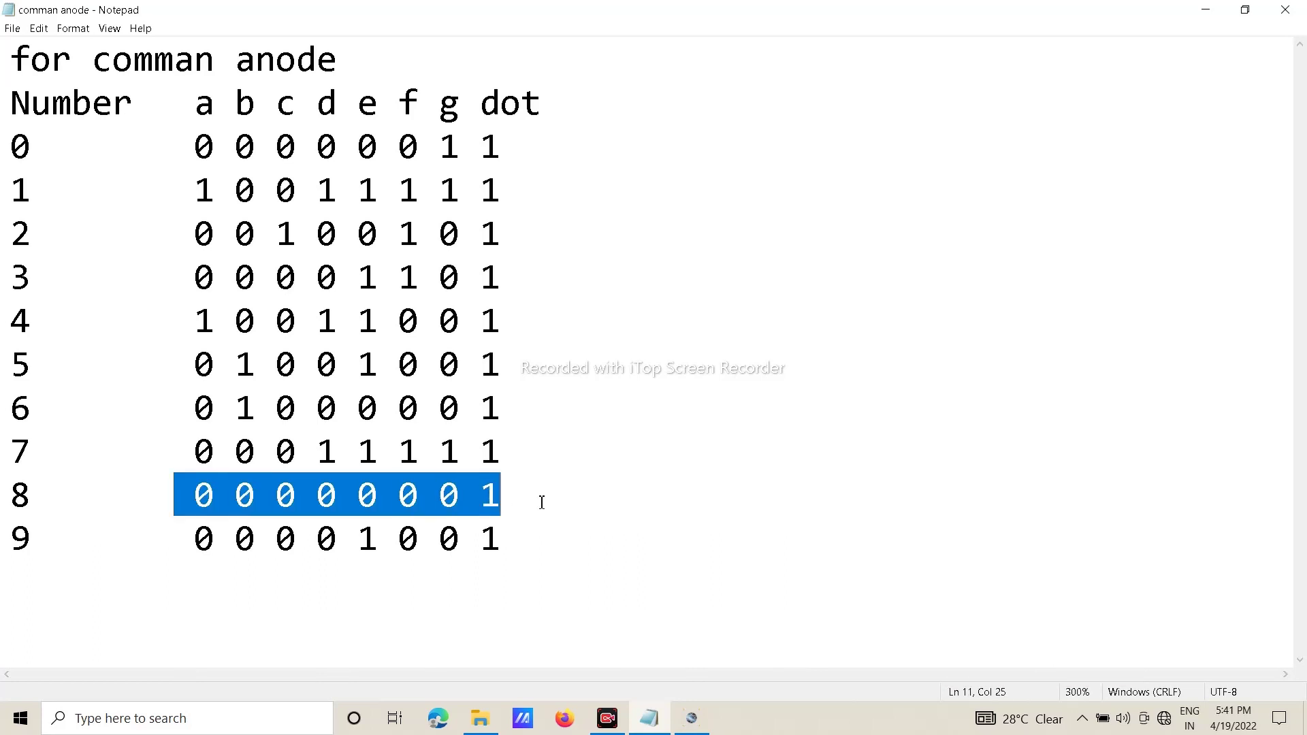
pyautogui.click(612, 437)
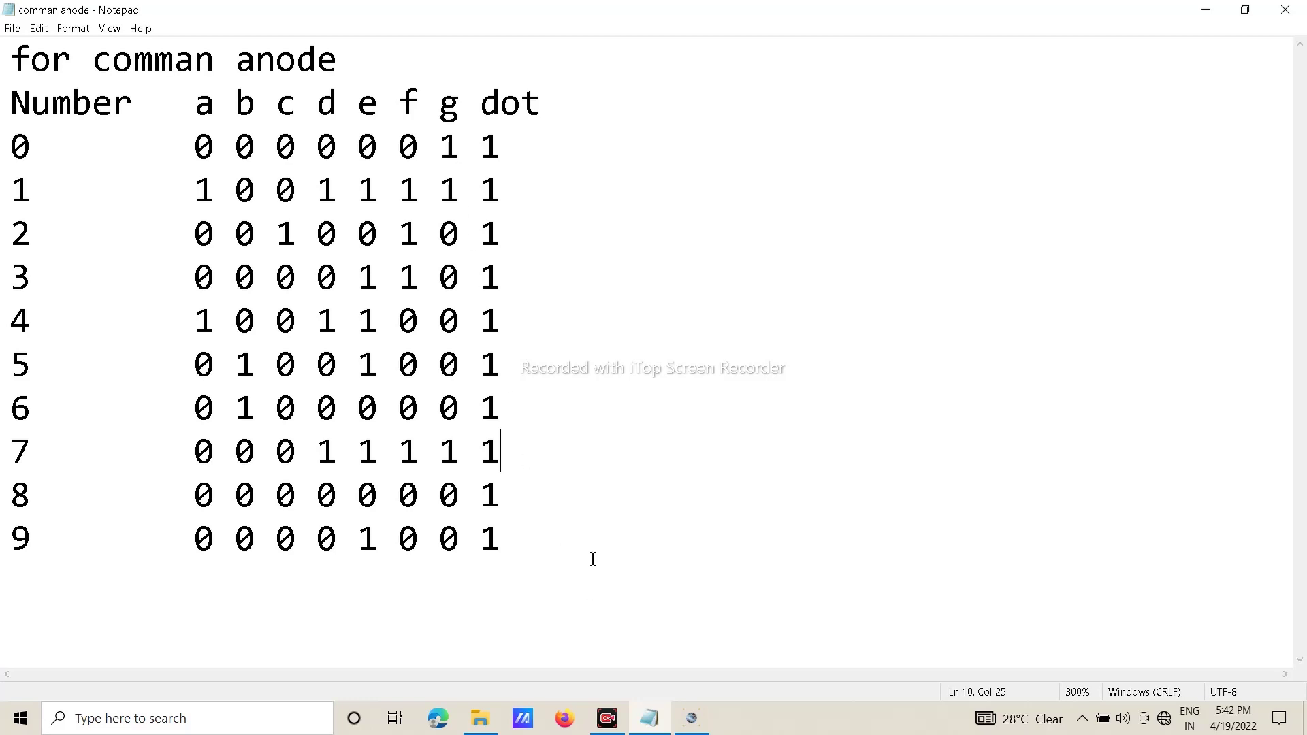
# Switch back to Proteus and set the seventh logic state to 1 so that the display forms digit 0
pyautogui.click(691, 718)
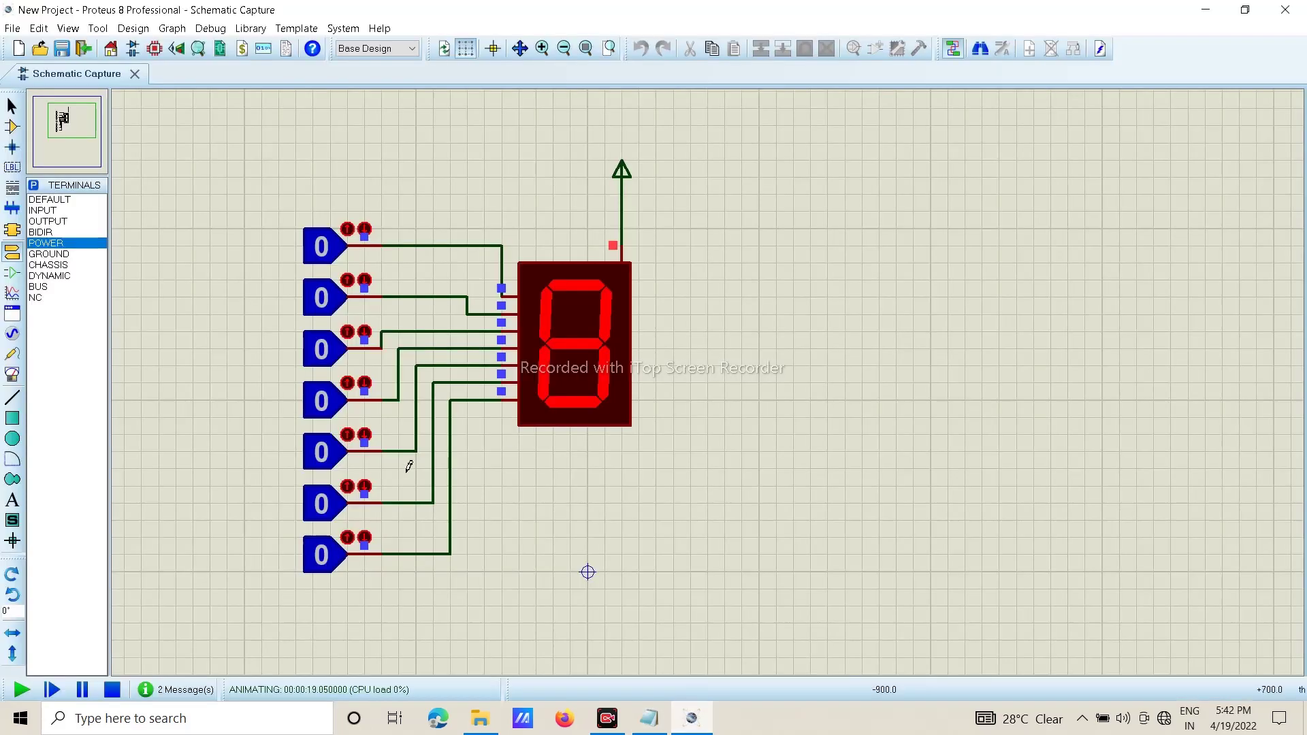
pyautogui.click(335, 552)
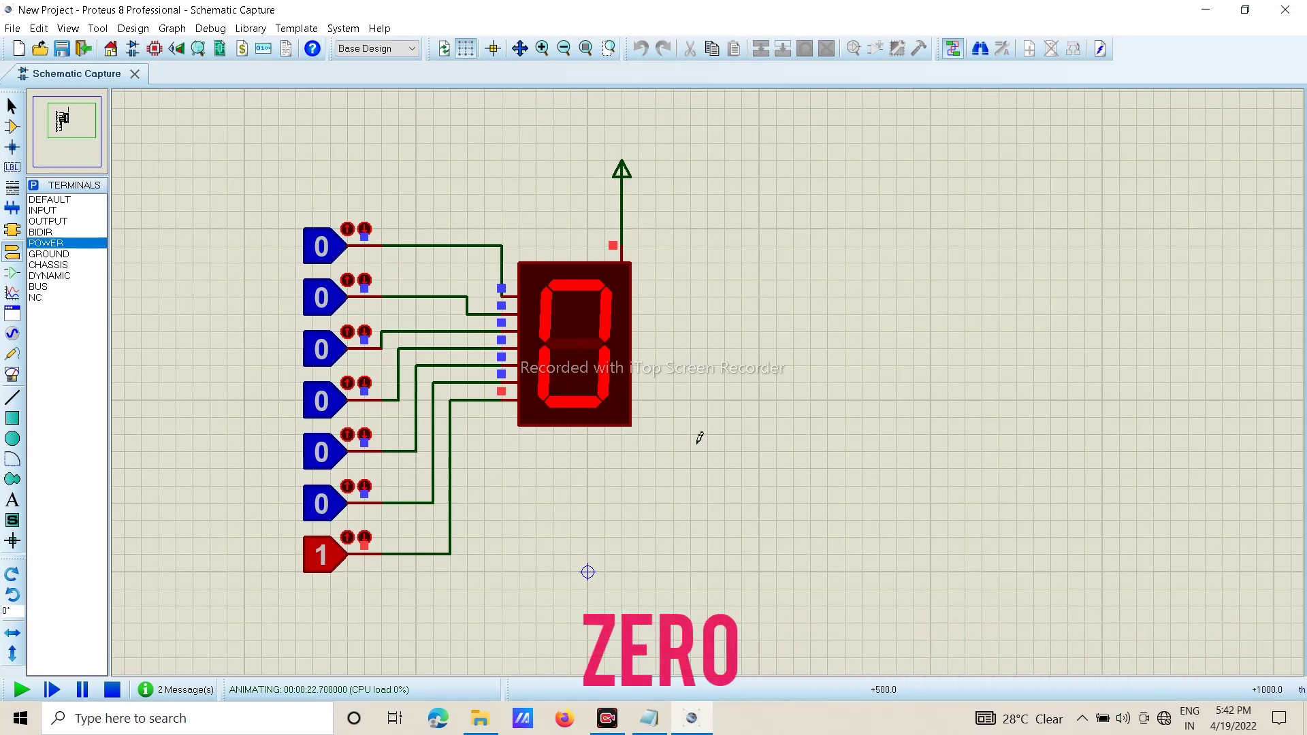
# Switch to Notepad and examine the common-anode code row for digit 0
pyautogui.click(649, 718)
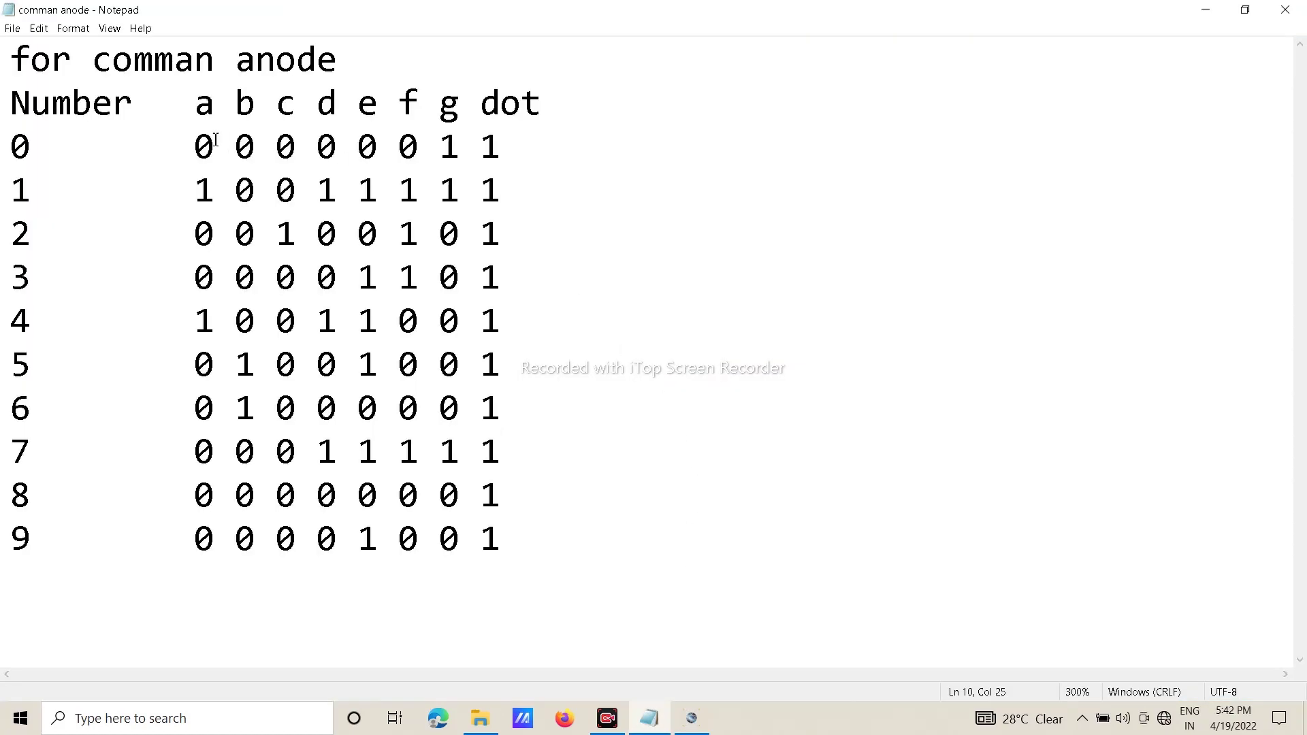
pyautogui.moveTo(192, 147); pyautogui.dragTo(502, 147)
pyautogui.click(647, 147)
# Switch back to Proteus and set the first, fourth, fifth and sixth logic states to 1 to form digit 1
pyautogui.click(694, 579)
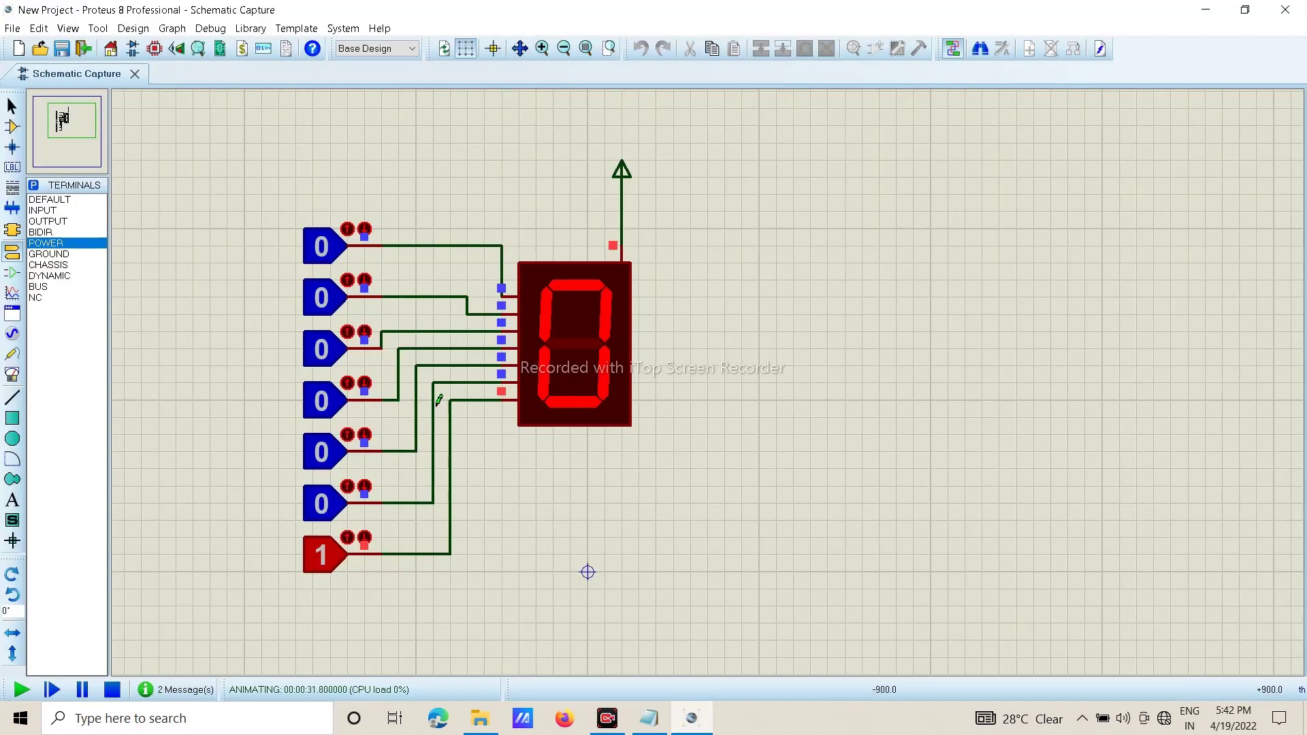
pyautogui.click(333, 303)
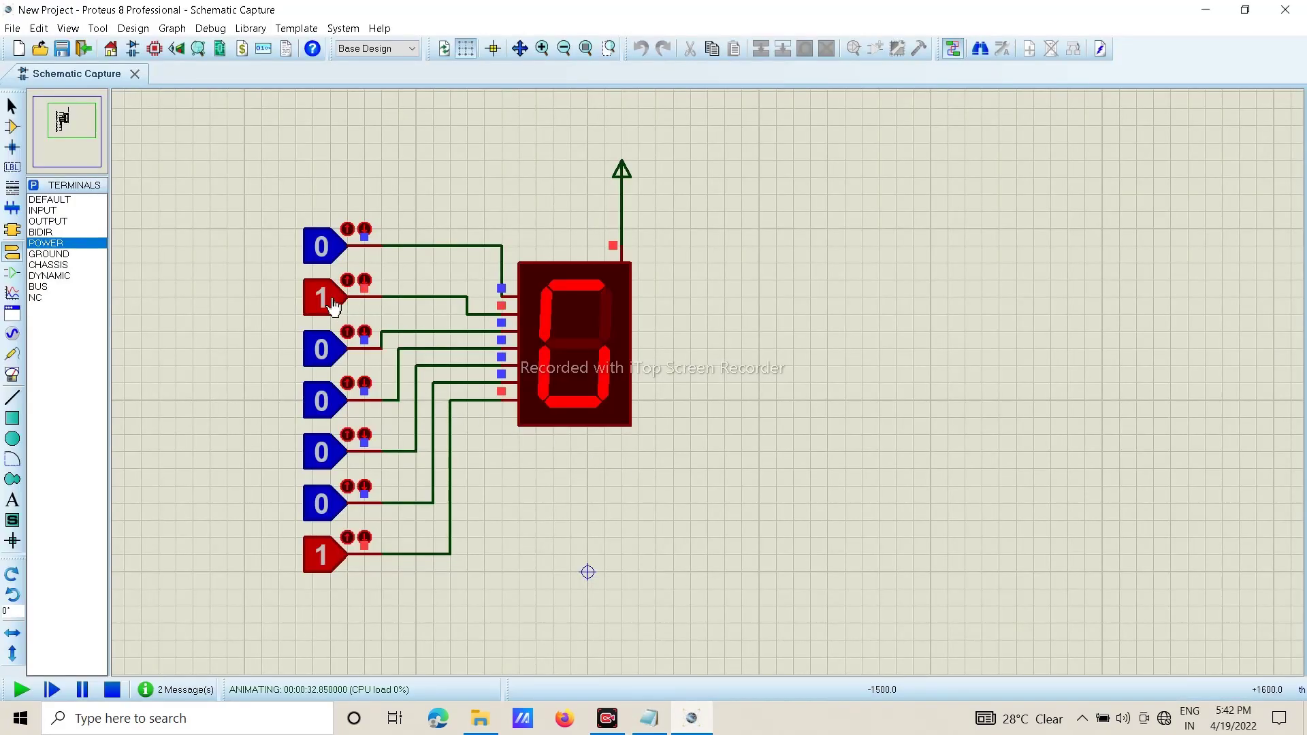
pyautogui.click(333, 305)
pyautogui.click(324, 507)
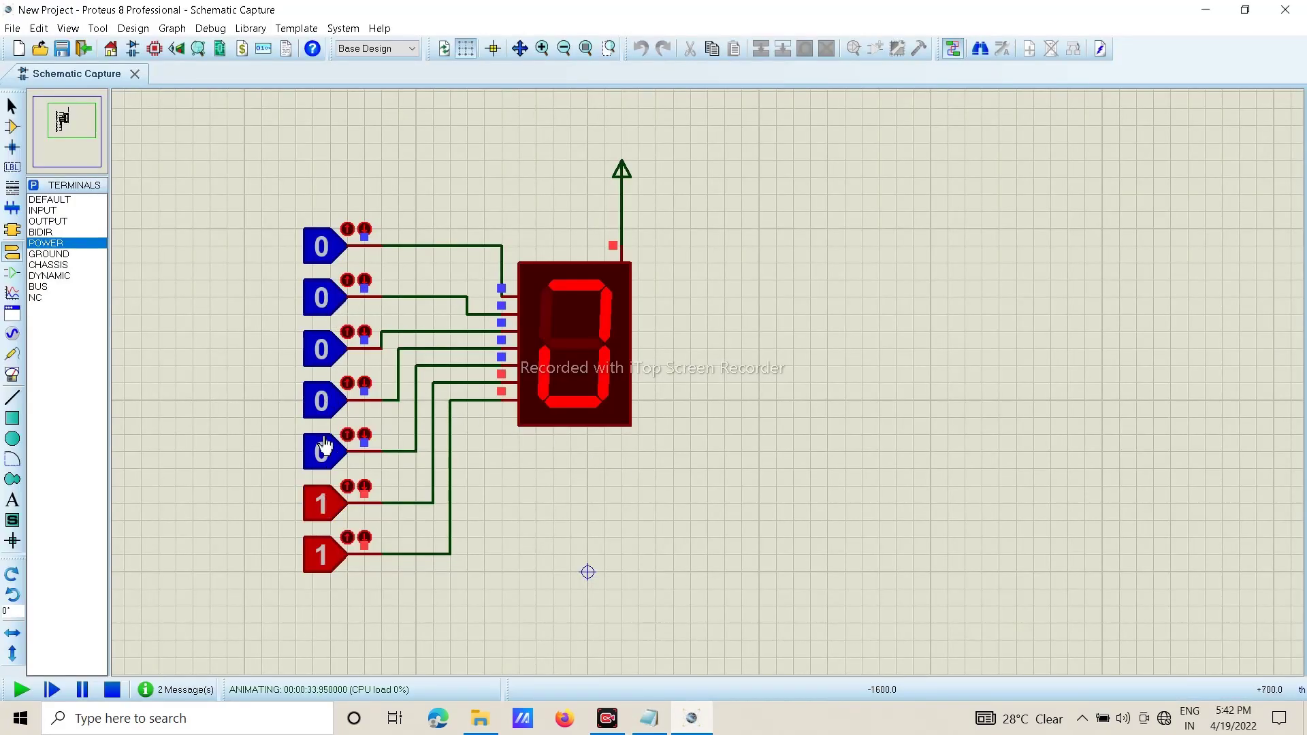
pyautogui.click(326, 449)
pyautogui.click(327, 401)
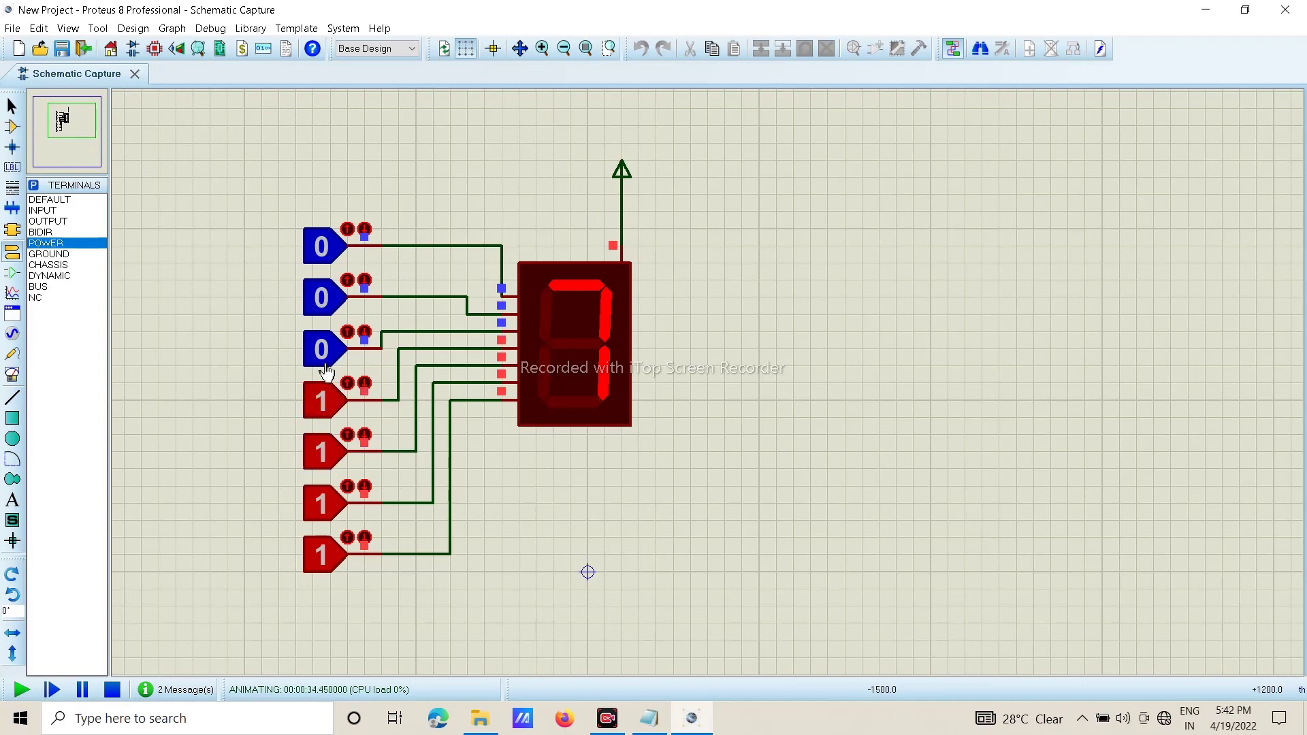
pyautogui.click(325, 250)
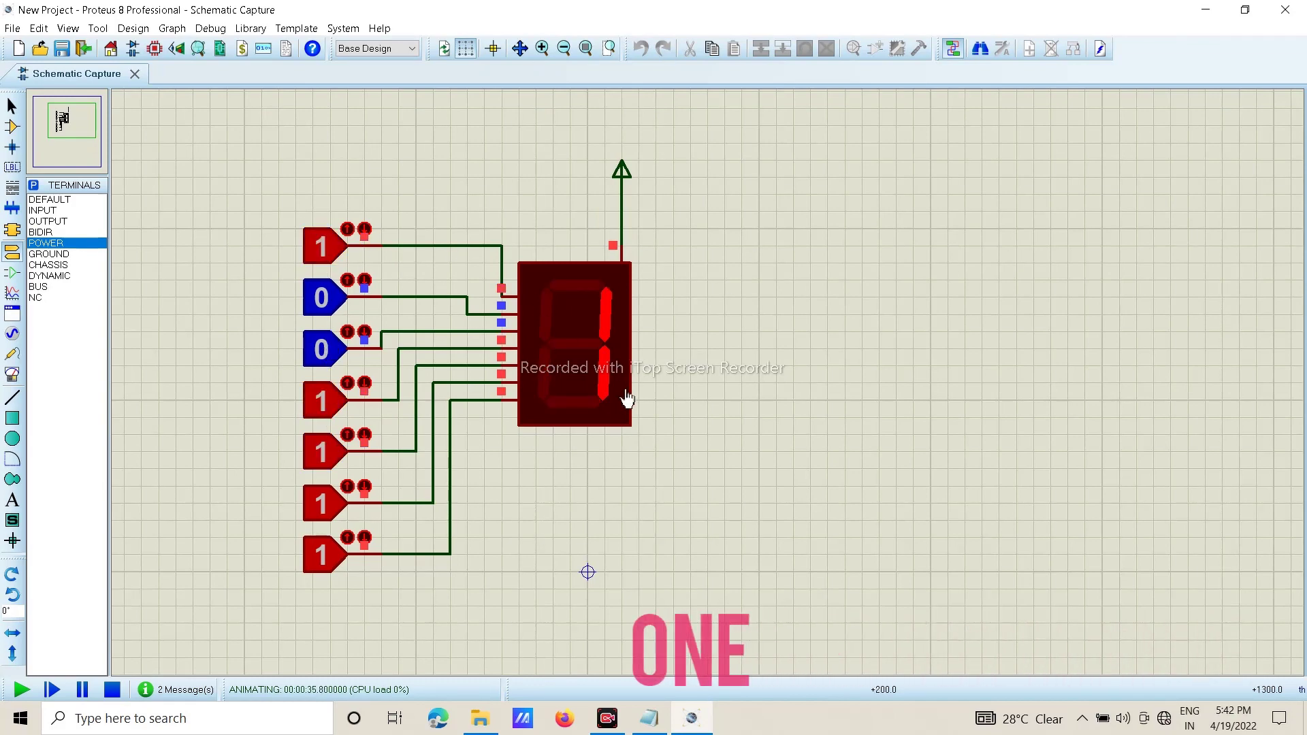
# Switch to Notepad and examine the common-anode code rows for digits 1 and 2
pyautogui.click(648, 720)
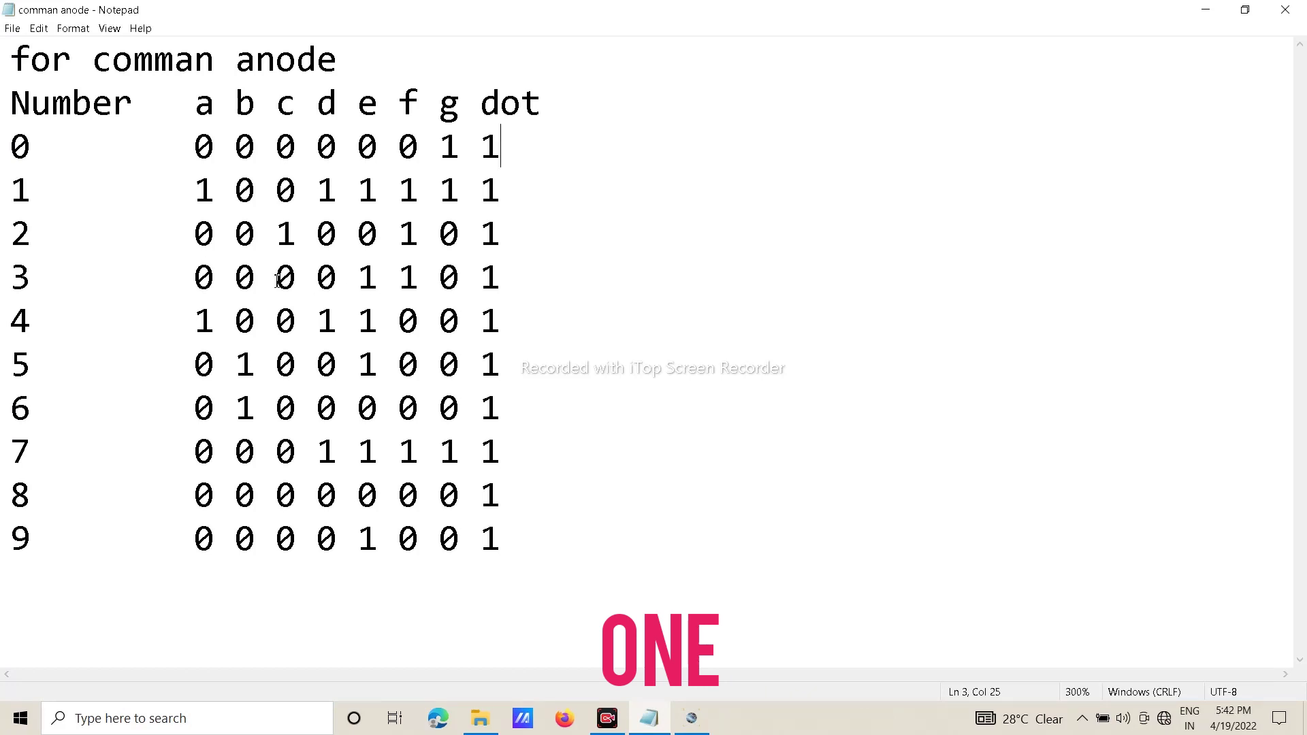
pyautogui.moveTo(196, 191); pyautogui.dragTo(521, 192)
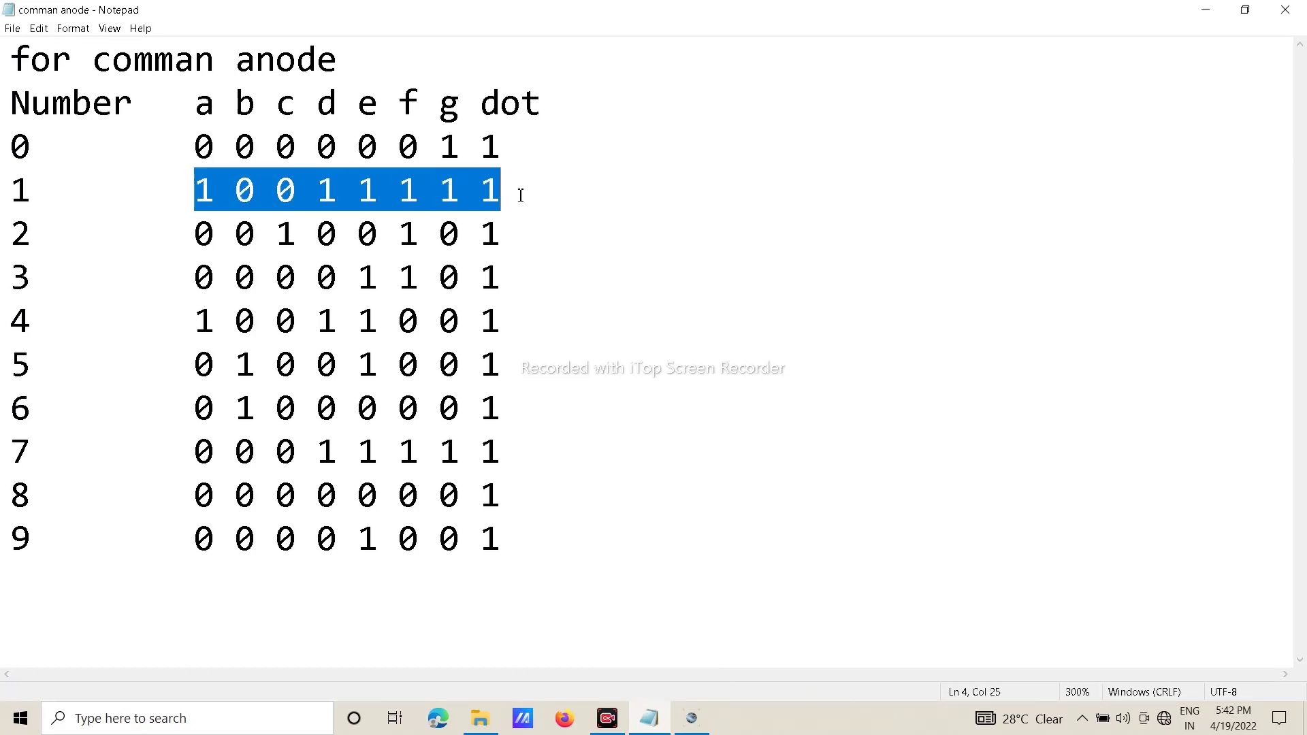
pyautogui.click(626, 176)
pyautogui.moveTo(196, 234); pyautogui.dragTo(538, 246)
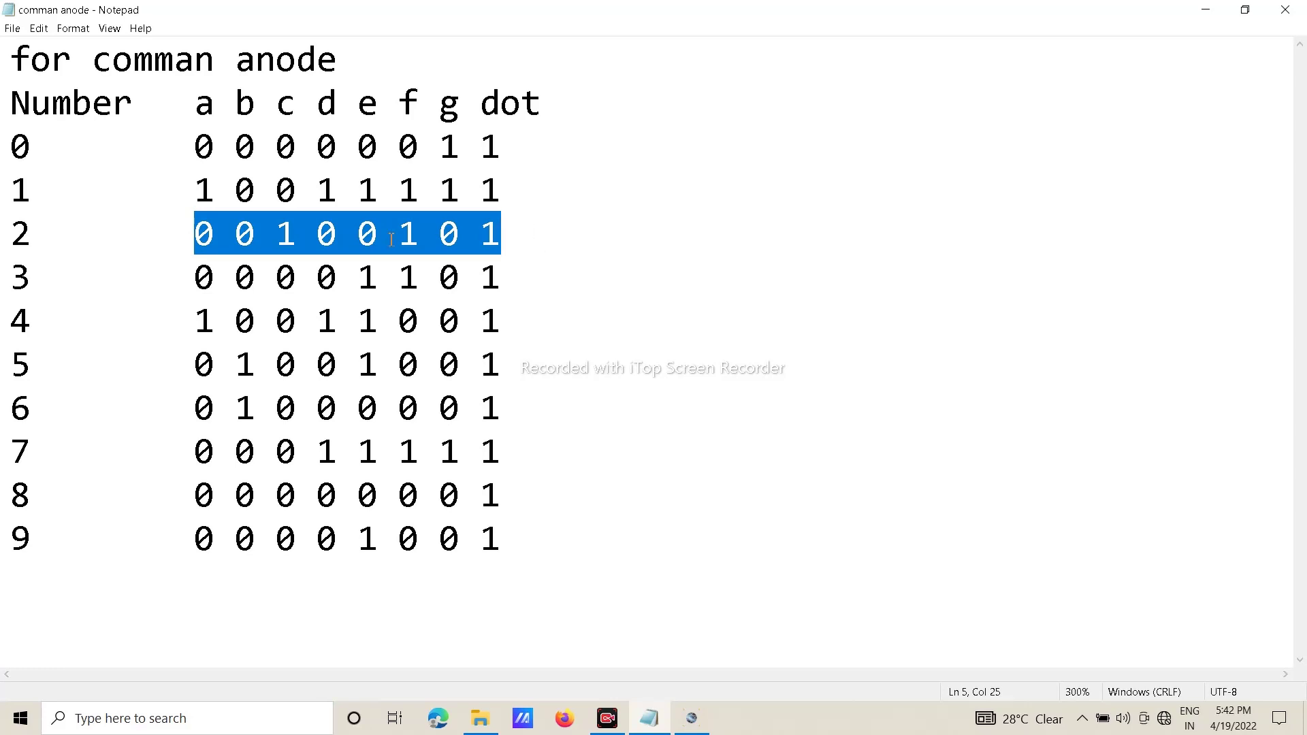
pyautogui.click(638, 227)
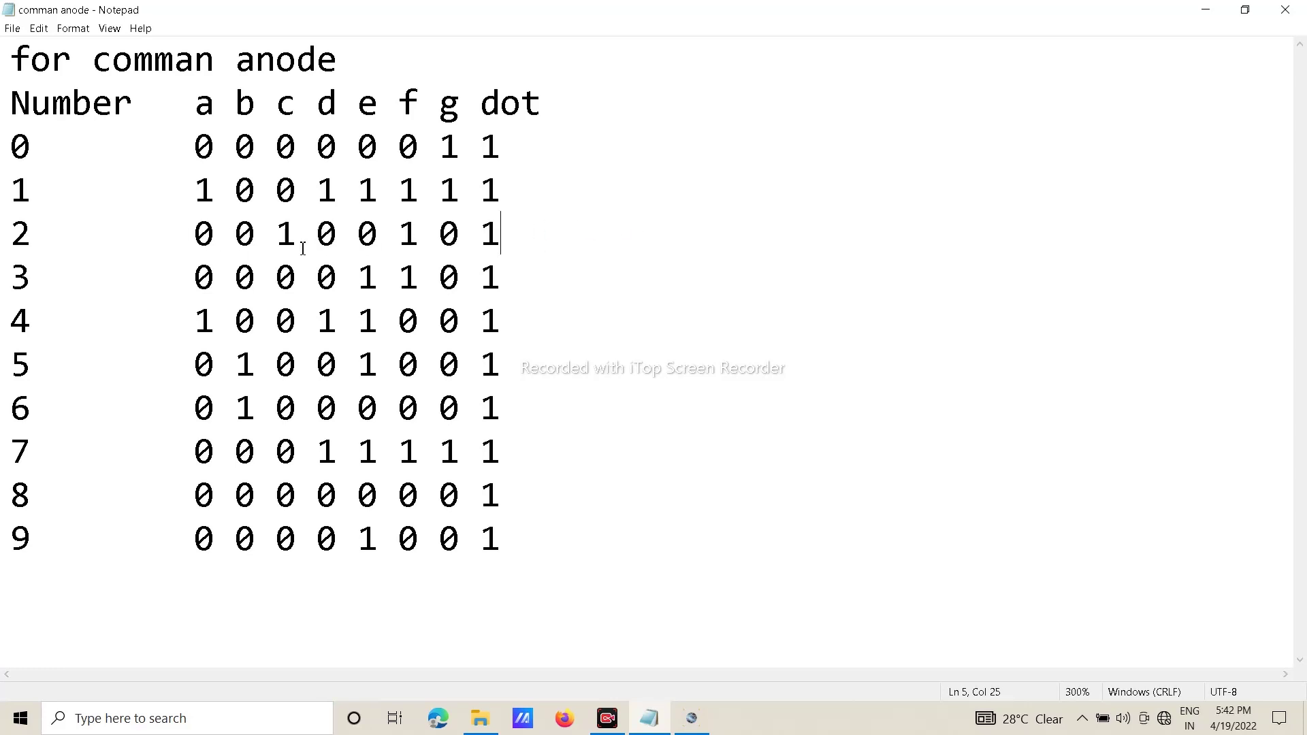
# Switch back to Proteus and start the code for digit 2 by setting the first logic state to 0 and the third to 1
pyautogui.click(692, 720)
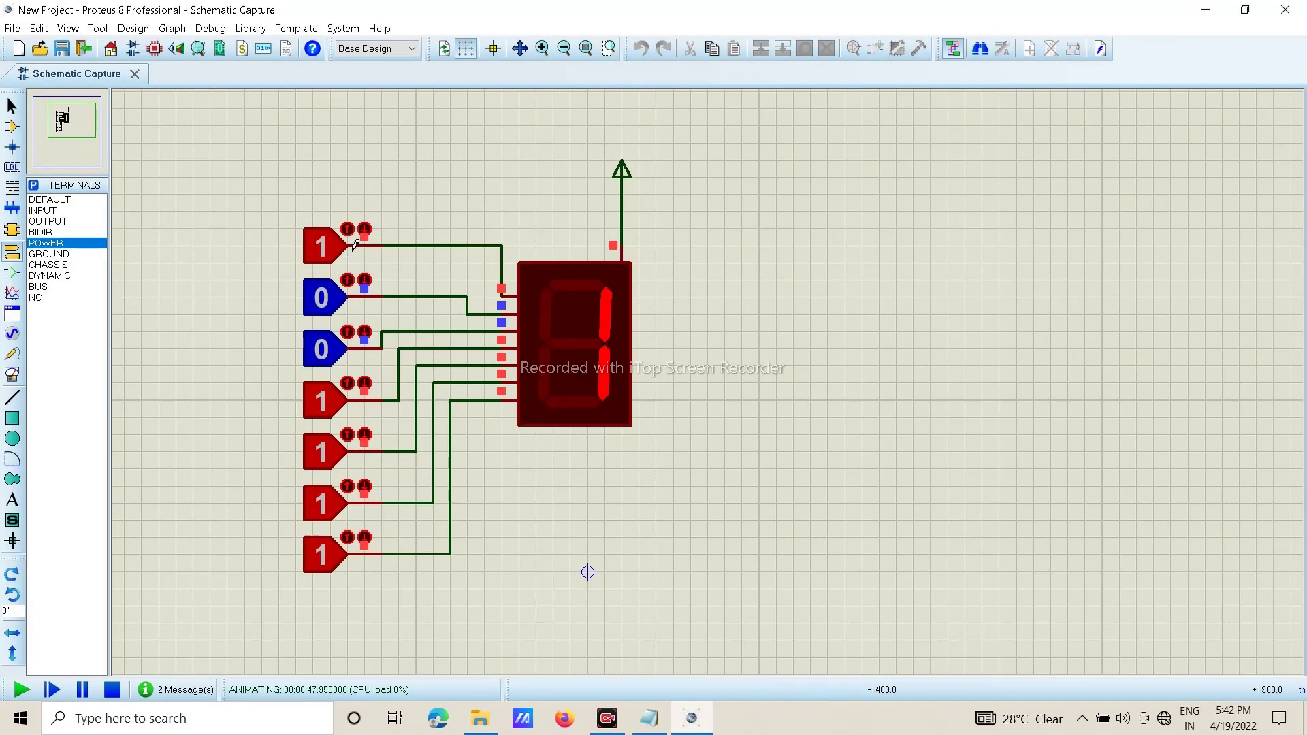
pyautogui.click(326, 255)
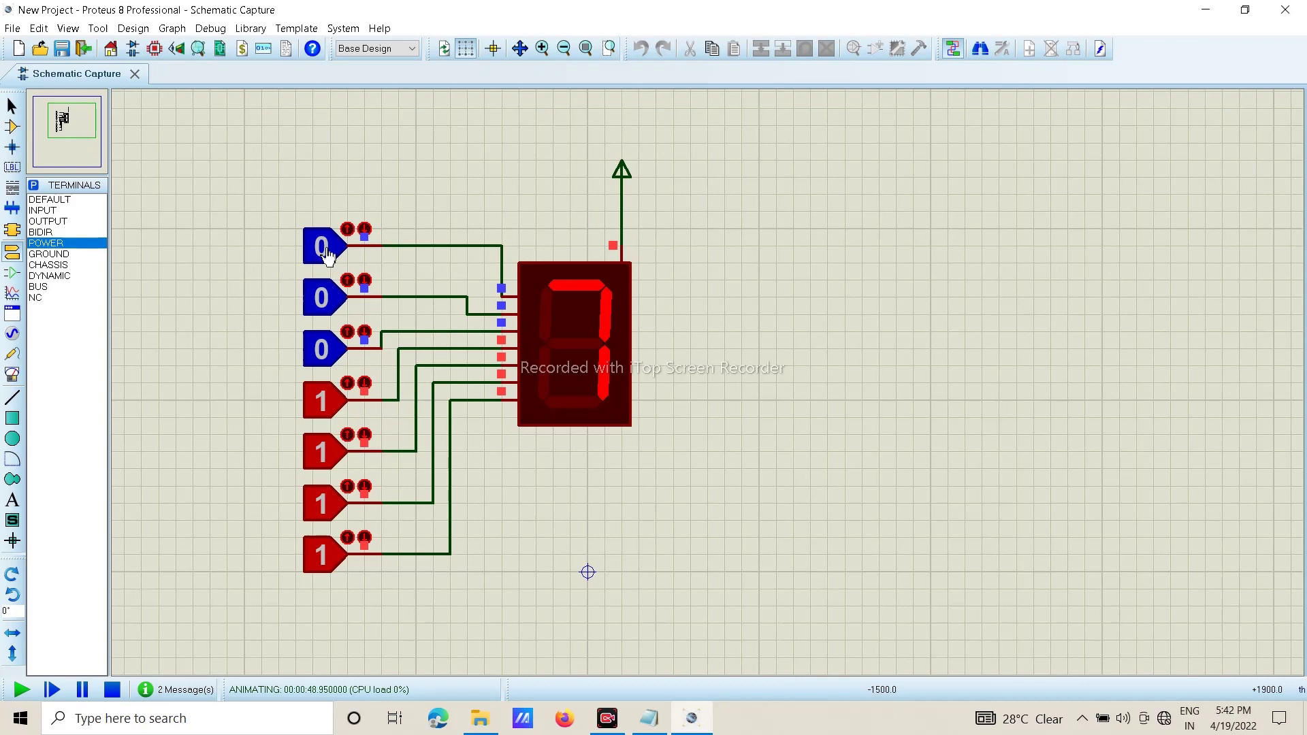
pyautogui.click(323, 312)
pyautogui.click(323, 312)
pyautogui.click(320, 355)
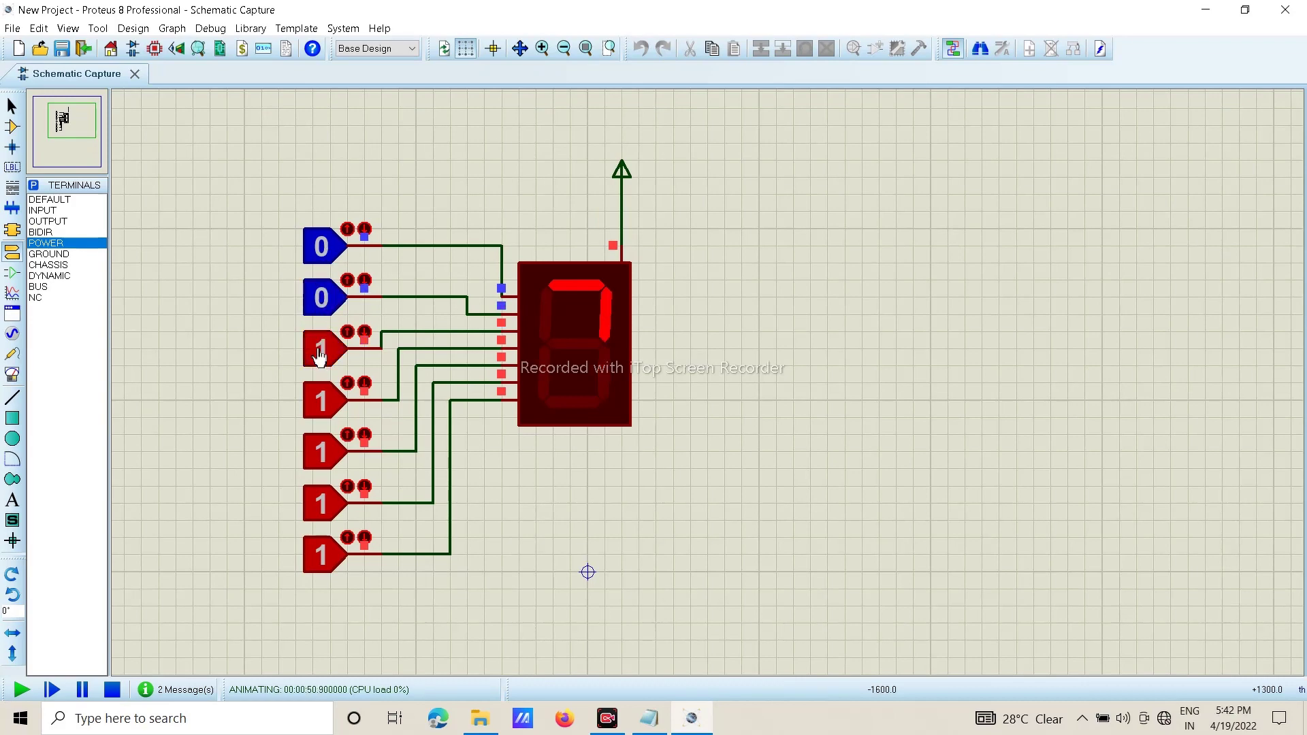
pyautogui.click(325, 401)
pyautogui.click(329, 403)
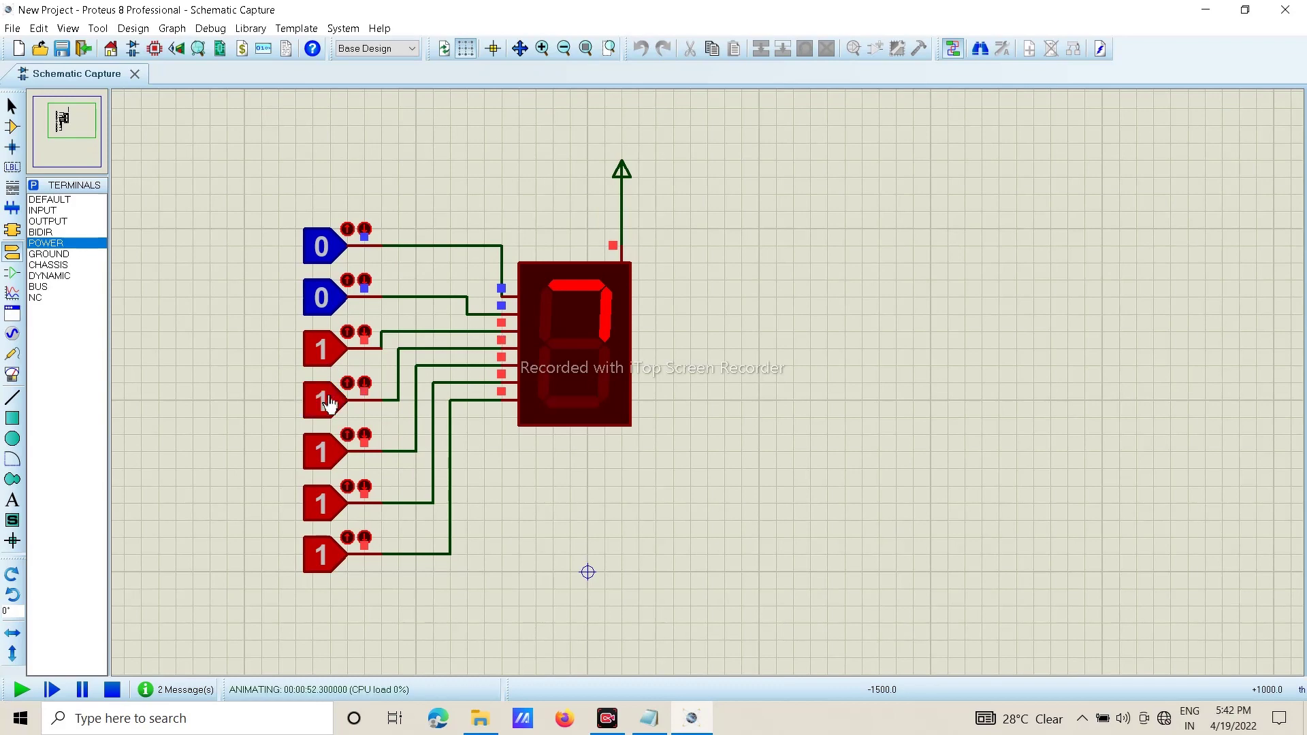
# Set the fifth and seventh logic states to 0, leaving the sixth at 1
pyautogui.click(322, 454)
pyautogui.click(324, 456)
pyautogui.click(324, 458)
pyautogui.click(323, 517)
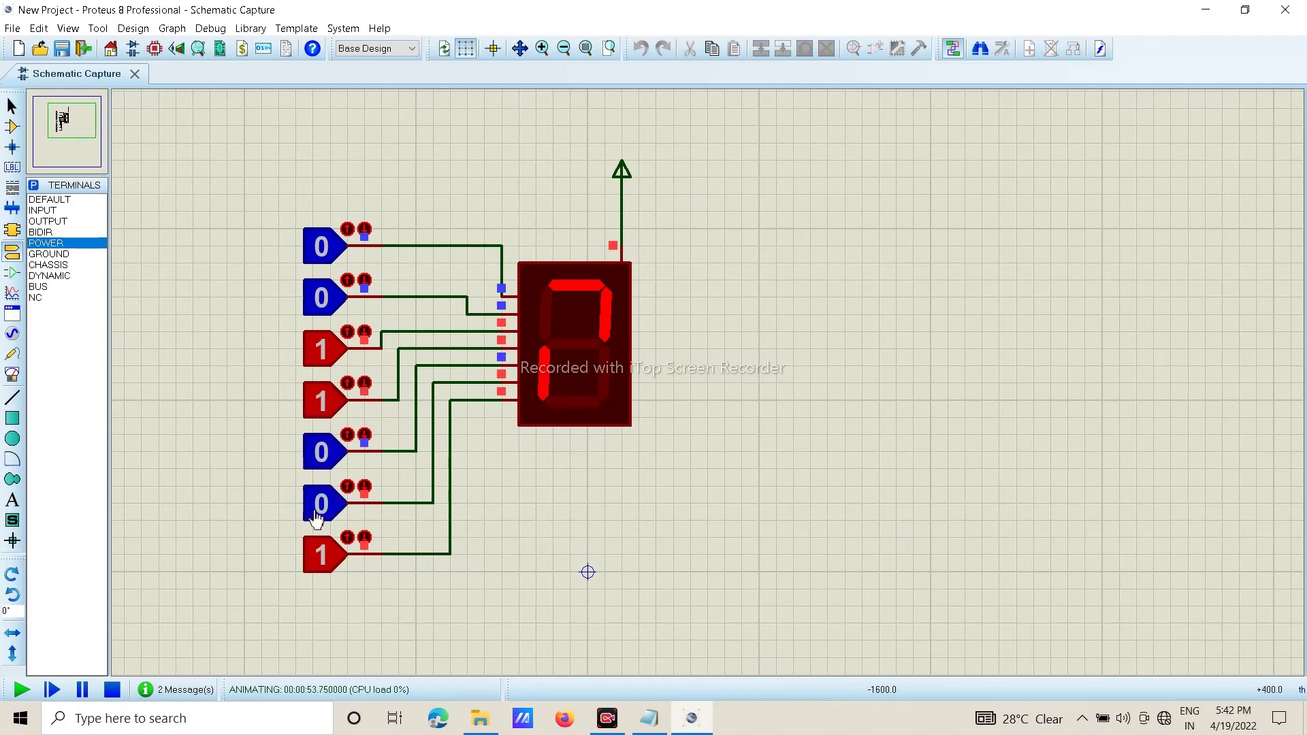
pyautogui.click(324, 501)
pyautogui.click(321, 553)
pyautogui.click(326, 510)
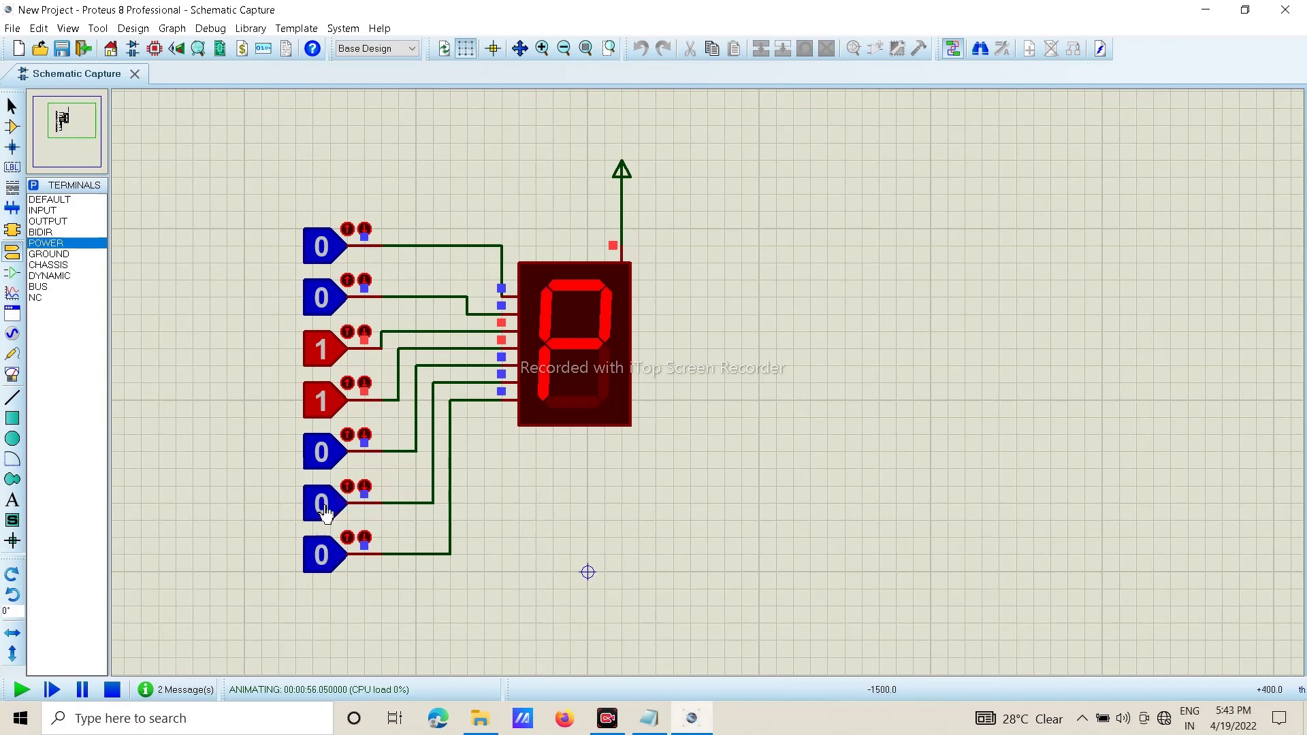
pyautogui.click(325, 511)
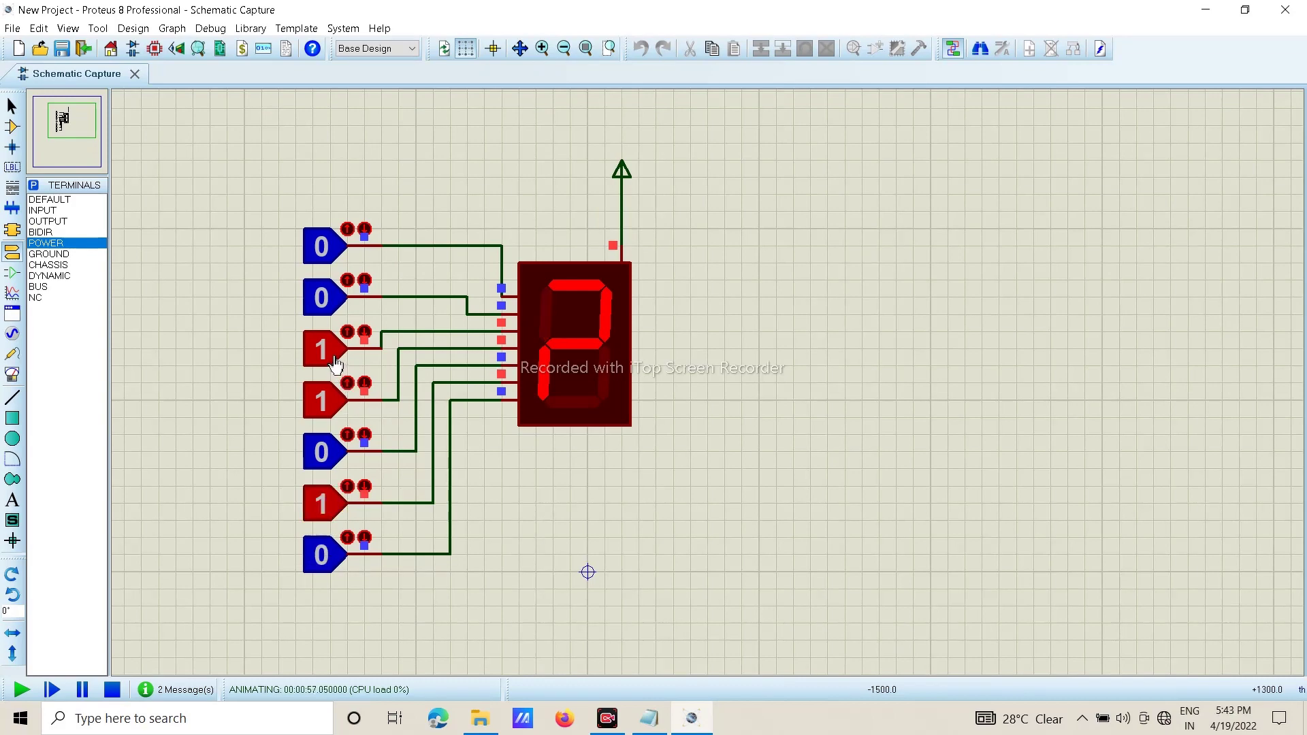
# Toggle the second, seventh and sixth logic states on and off as a check, and set the fourth to 0 to form digit 2
pyautogui.click(322, 296)
pyautogui.click(322, 295)
pyautogui.click(326, 555)
pyautogui.click(326, 554)
pyautogui.click(335, 519)
pyautogui.click(335, 518)
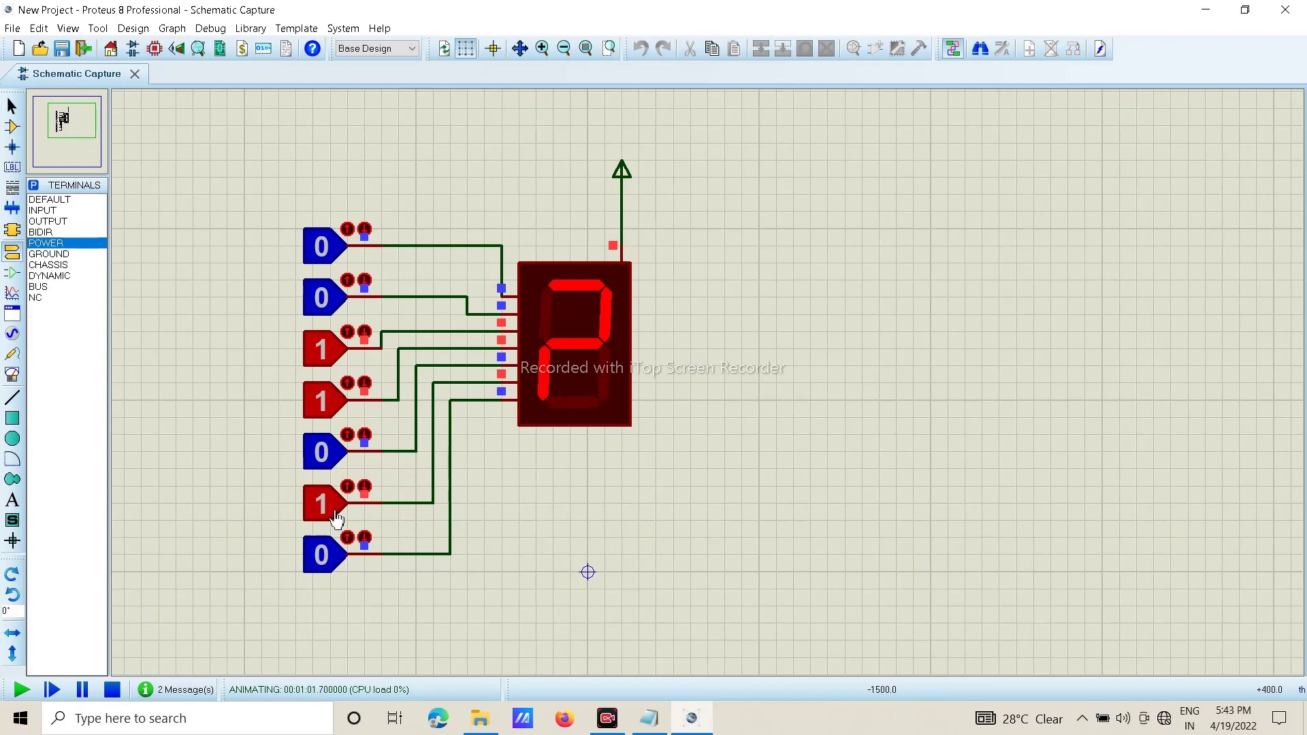
pyautogui.click(324, 413)
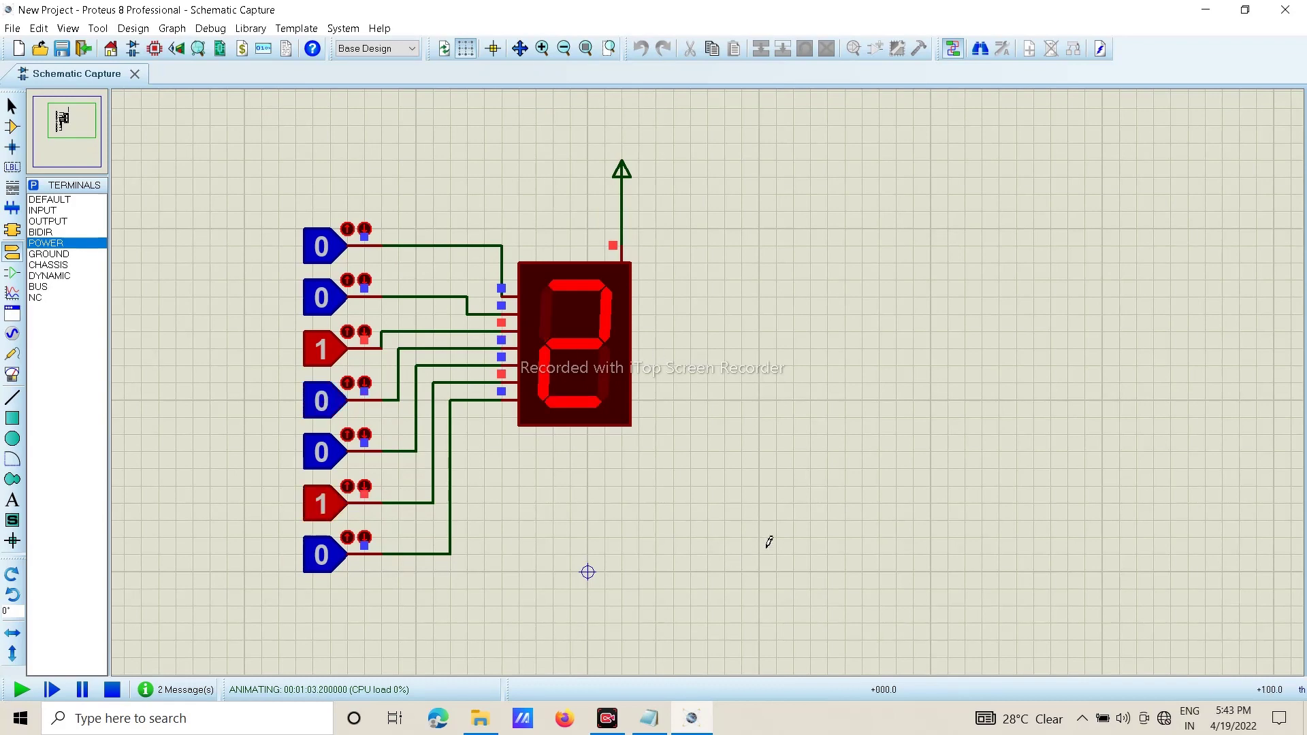
# Switch to Notepad, highlight the common-anode code for digit 6 (0 1 0 0 0 0 0 1), and return to Proteus
pyautogui.click(654, 720)
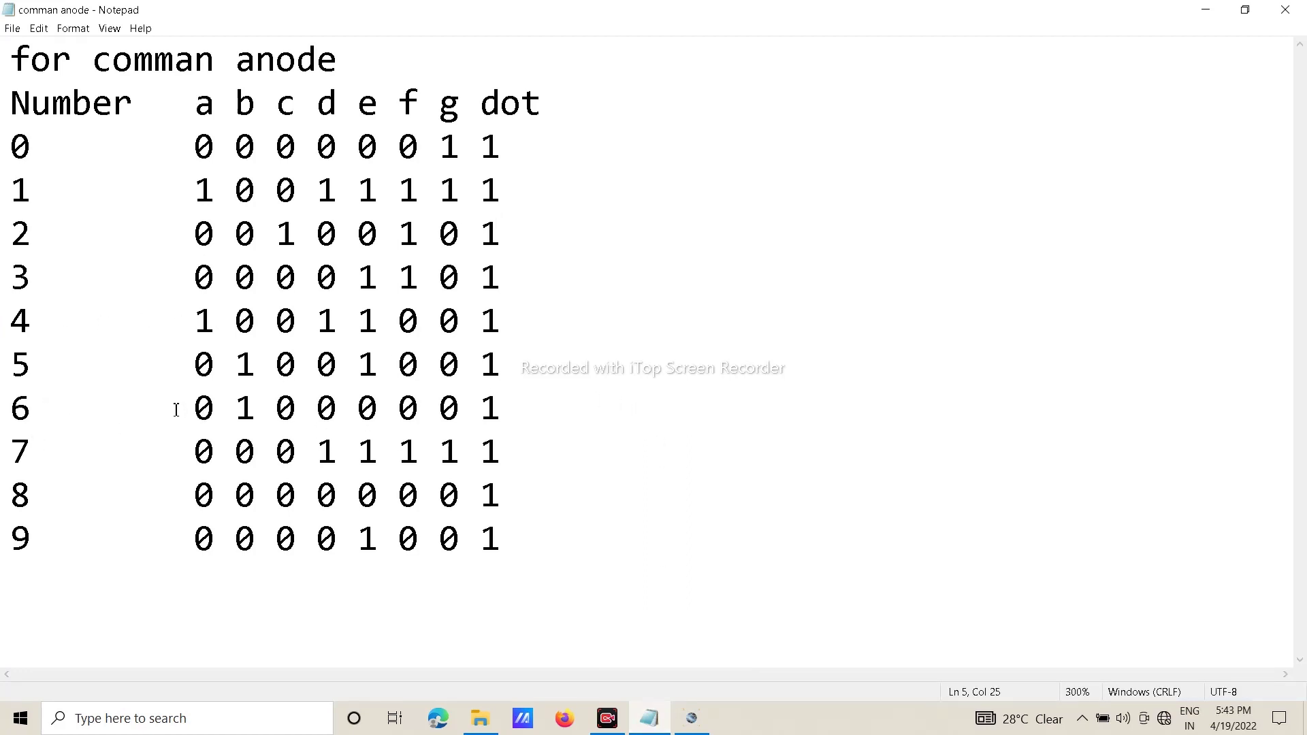
pyautogui.moveTo(176, 409); pyautogui.dragTo(530, 425)
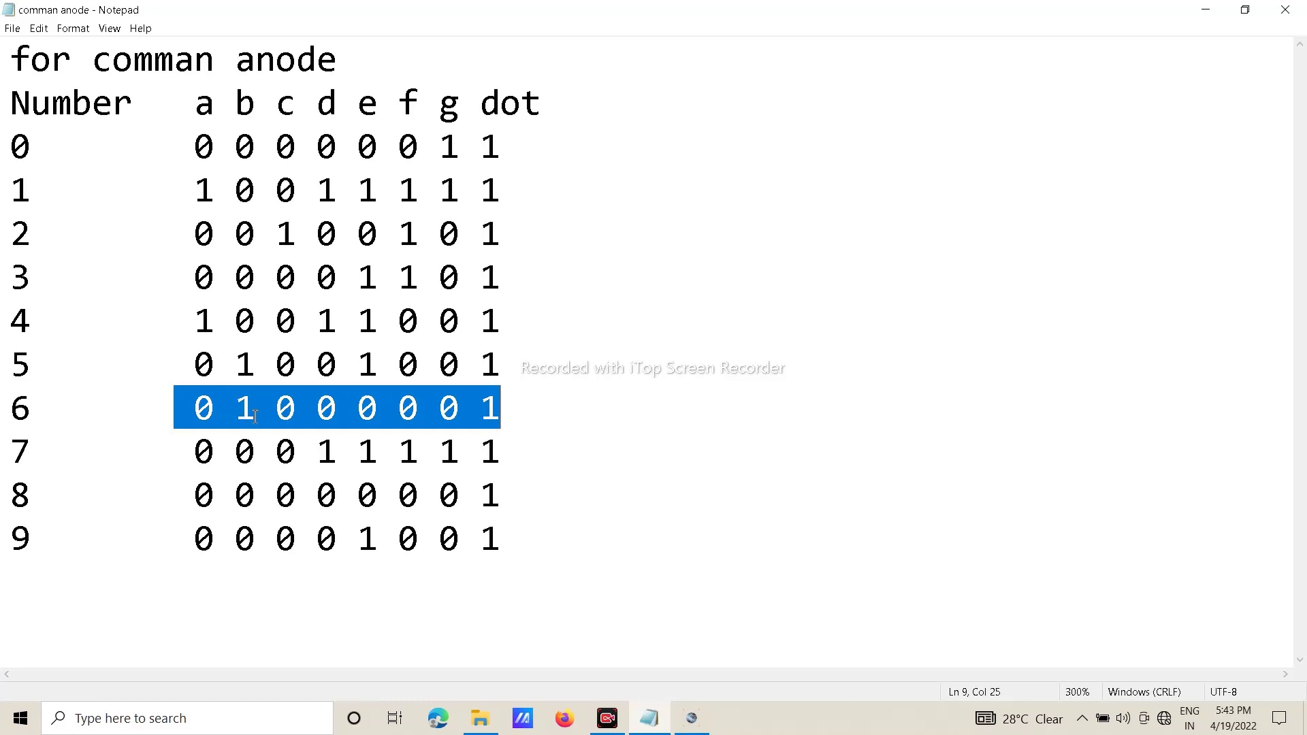
pyautogui.click(691, 718)
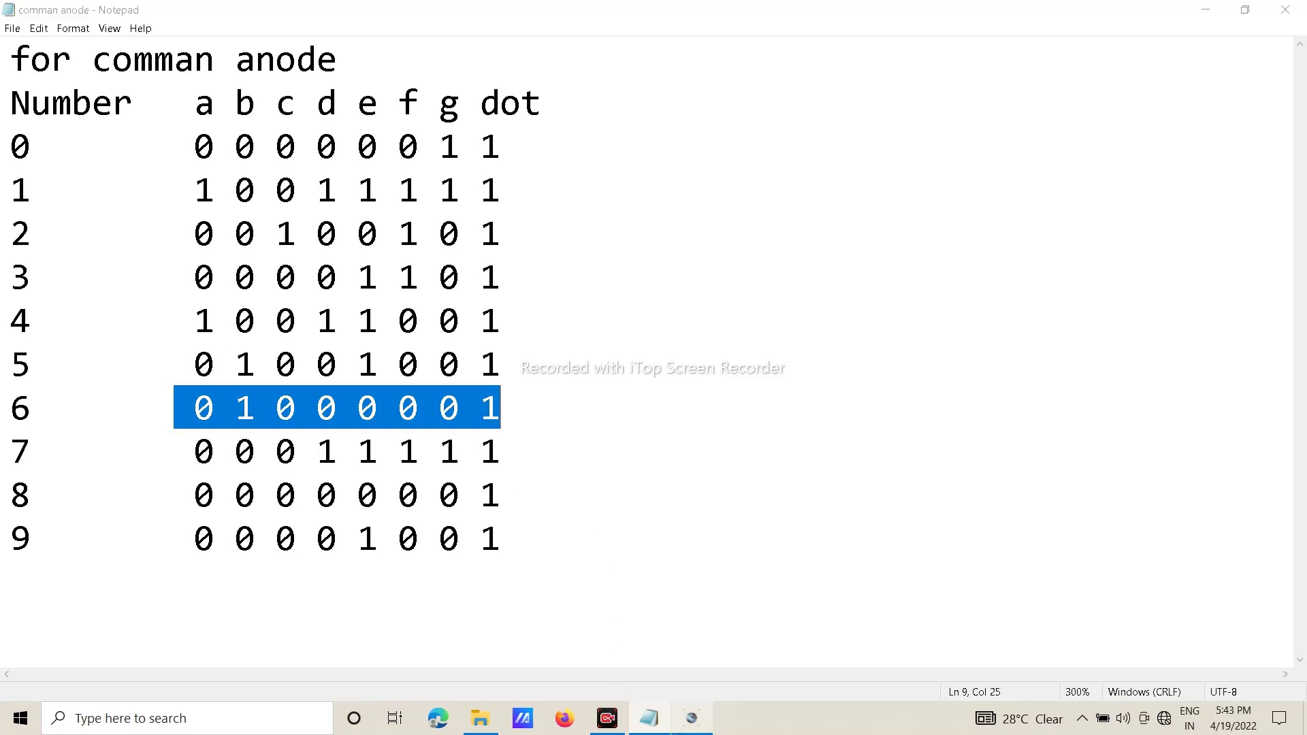
# Form digit 6 by setting the third and sixth logic states to 0 and the second to 1, keeping the first at 0
pyautogui.click(327, 352)
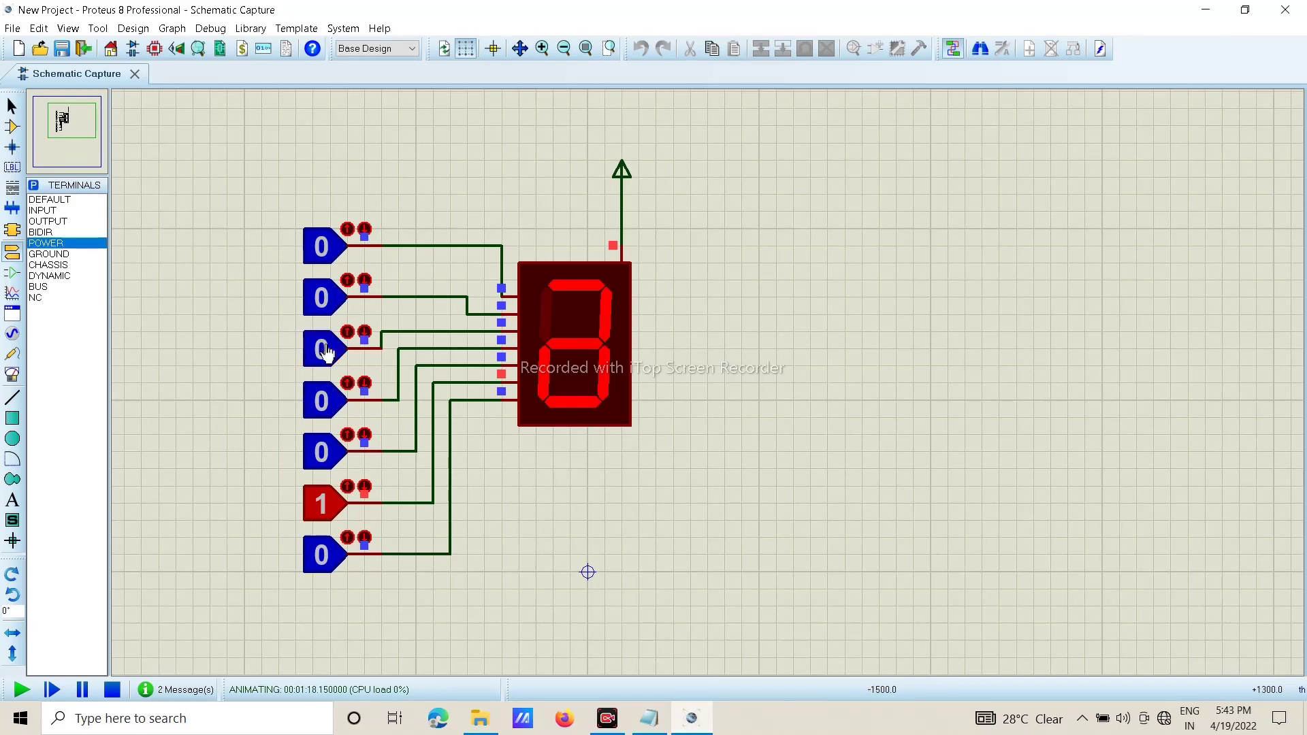
pyautogui.click(327, 262)
pyautogui.click(326, 257)
pyautogui.click(321, 509)
pyautogui.click(319, 294)
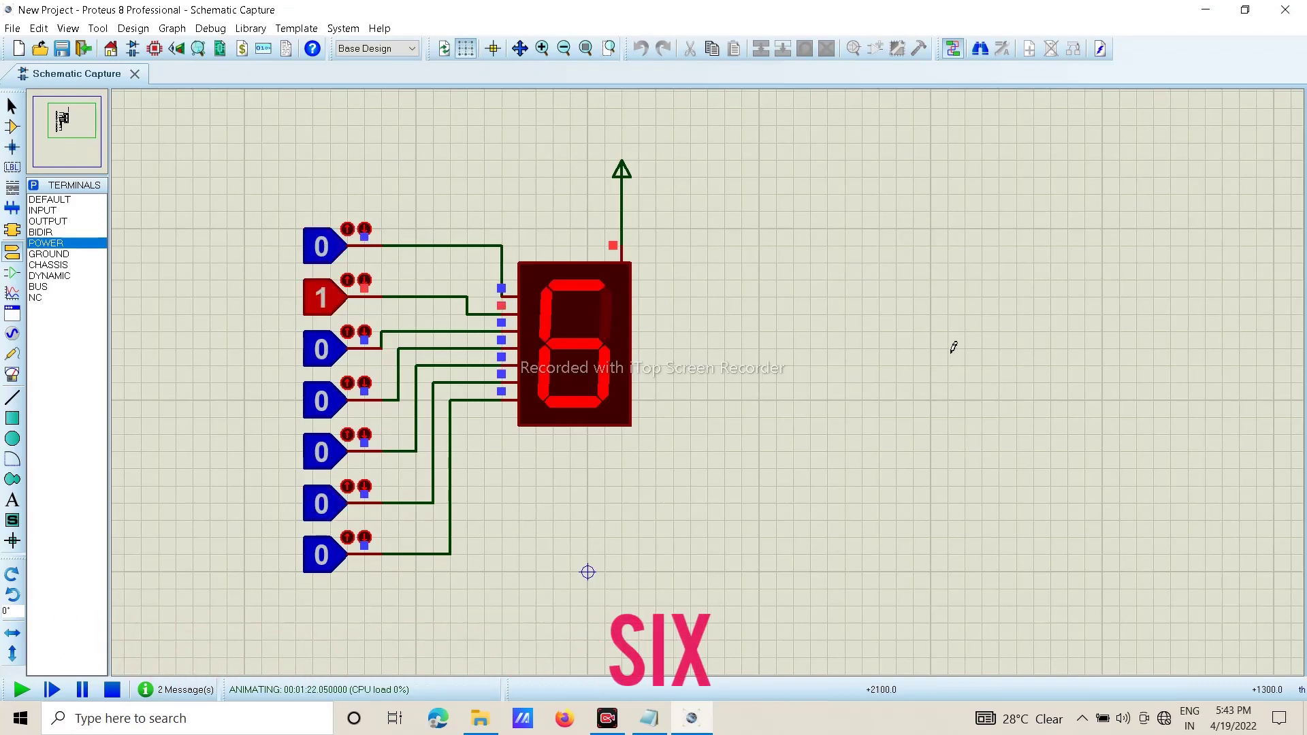
# Set the second logic state to 0 to form digit 8, and stop the simulation
pyautogui.click(321, 306)
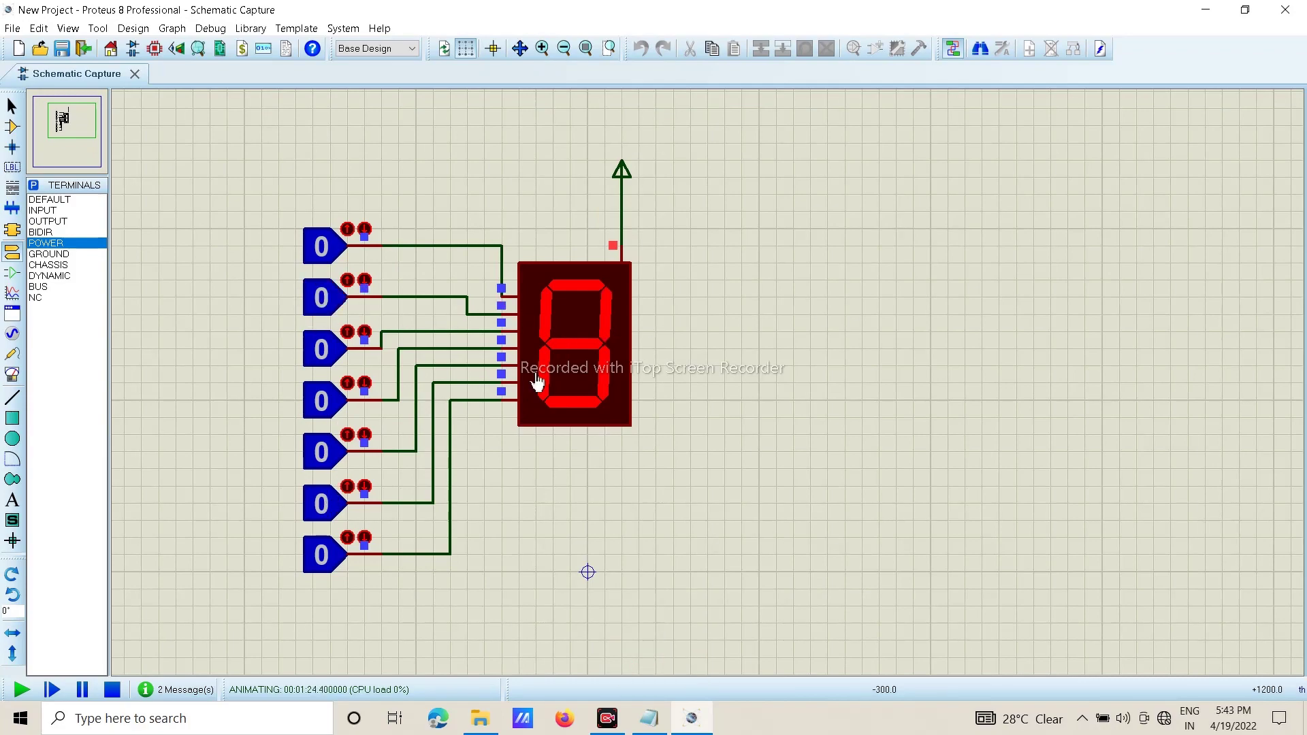
pyautogui.scroll(-3, 758, 423)
pyautogui.scroll(4, 736, 405)
pyautogui.scroll(-3, 712, 379)
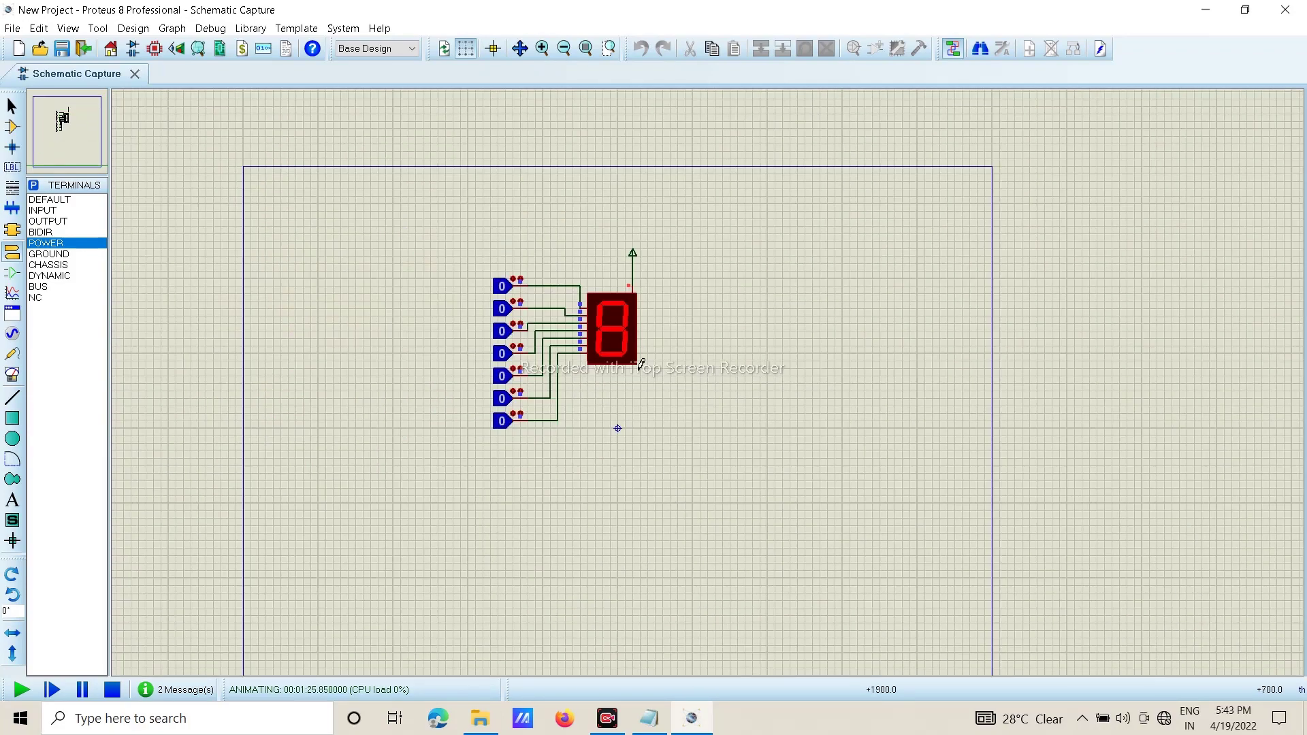
pyautogui.scroll(2, 641, 364)
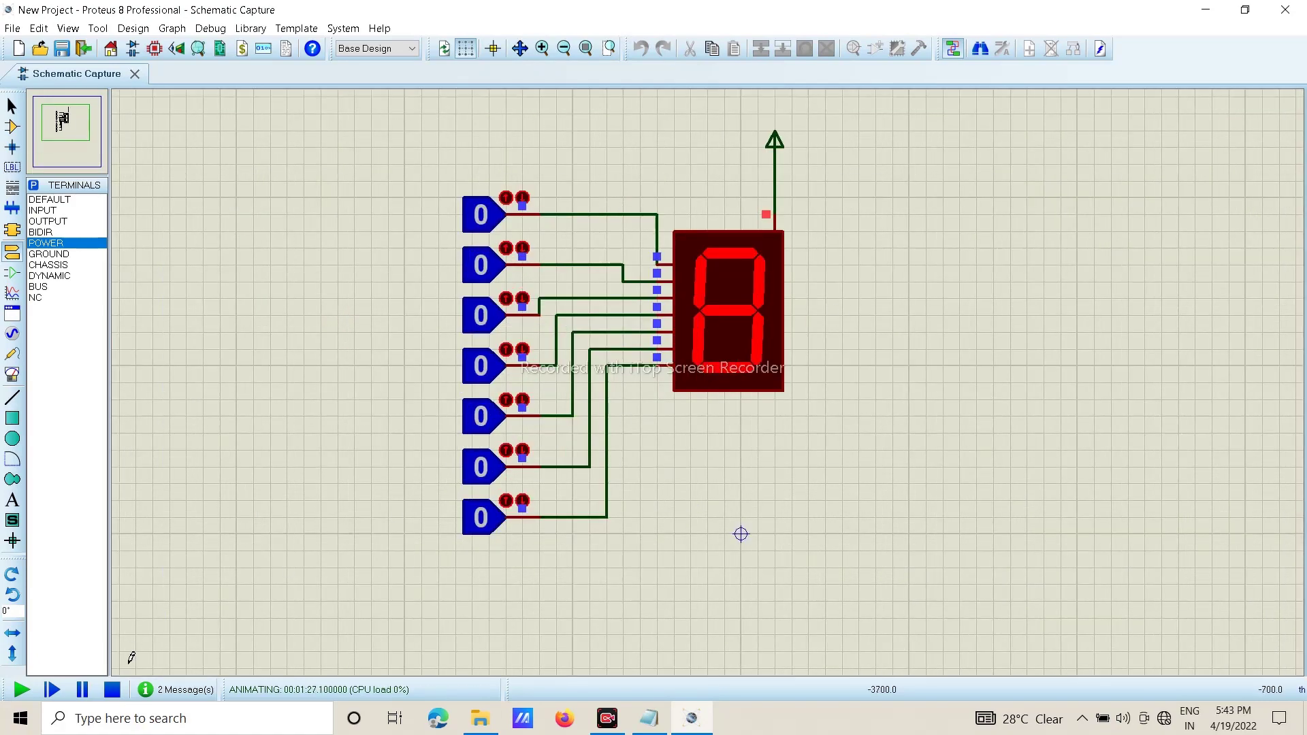
pyautogui.click(112, 689)
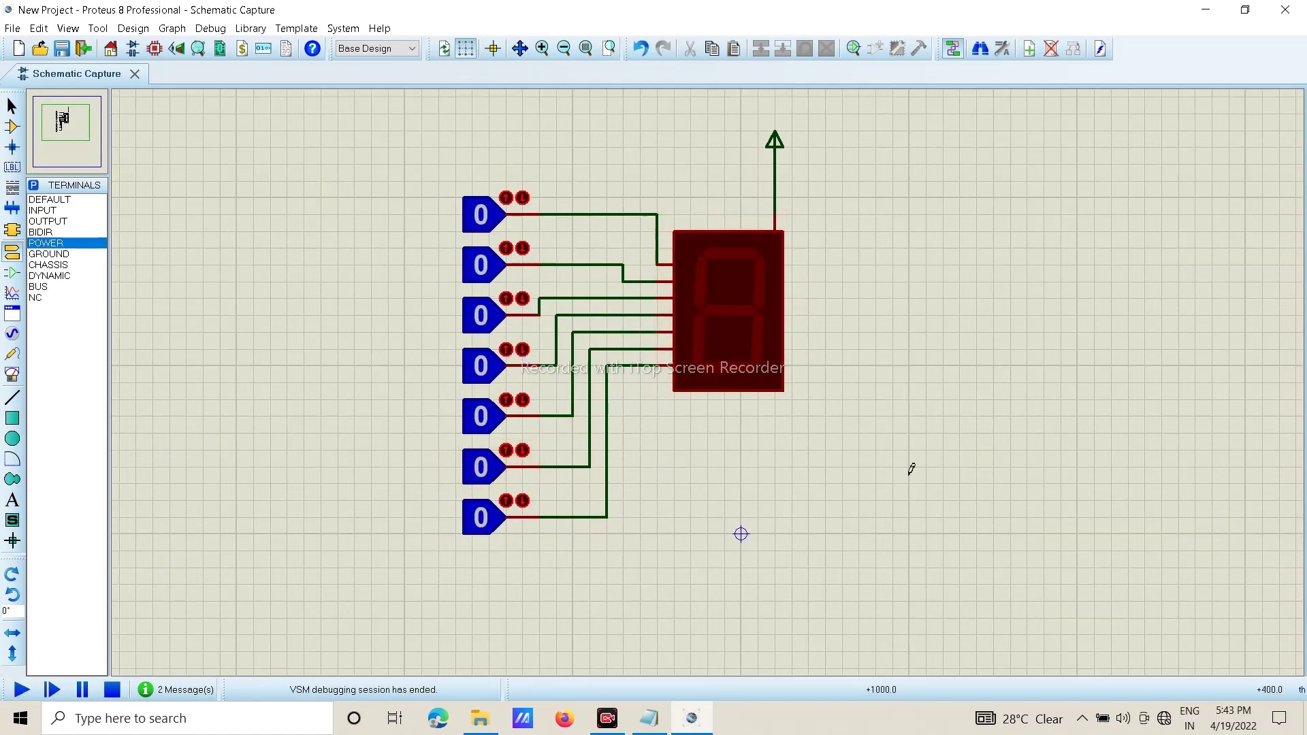